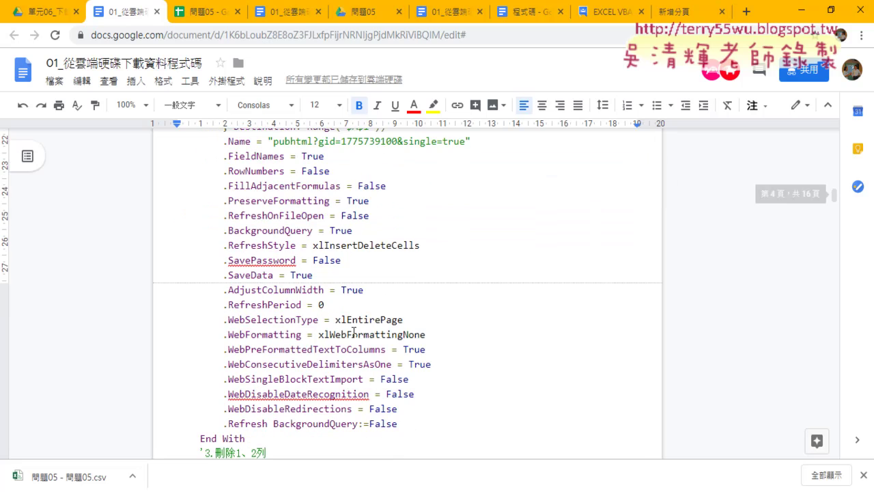
Scroll to the 精簡程式碼 section and select the https URL in the Connection string
scroll(329, 382, down, 5)
scroll(329, 381, down, 1)
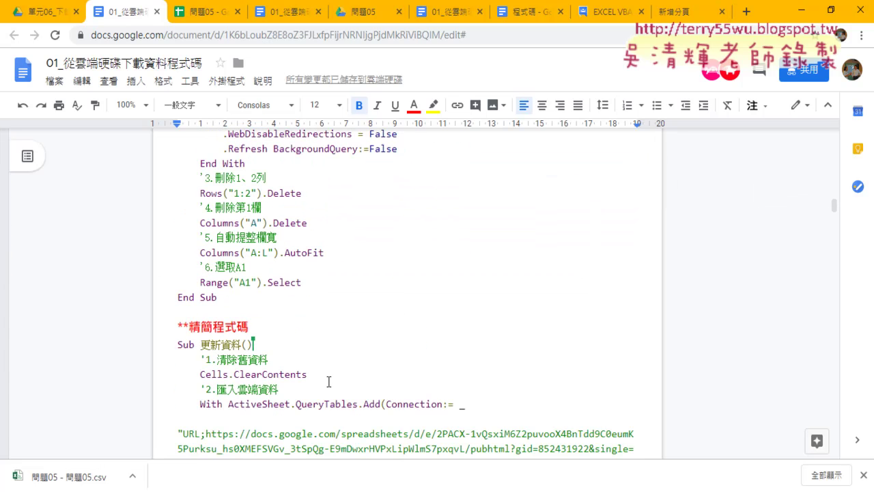
scroll(328, 382, down, 1)
drag(177, 259, 255, 259)
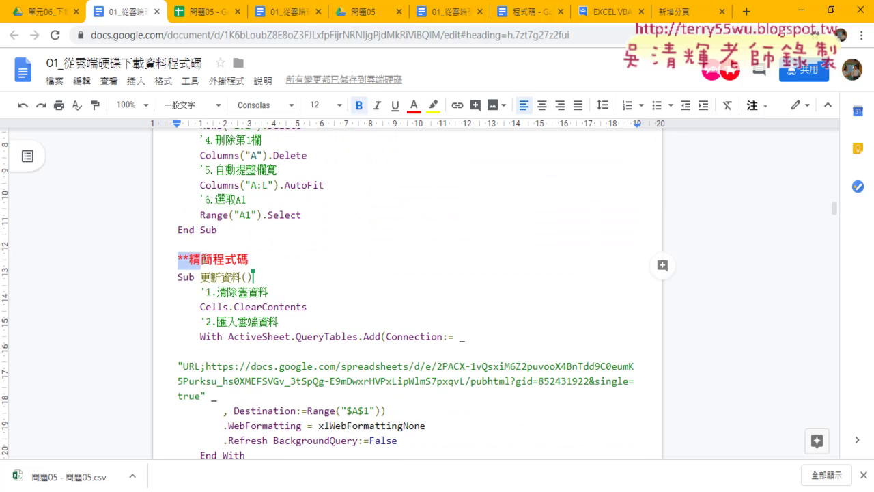
scroll(273, 273, down, 1)
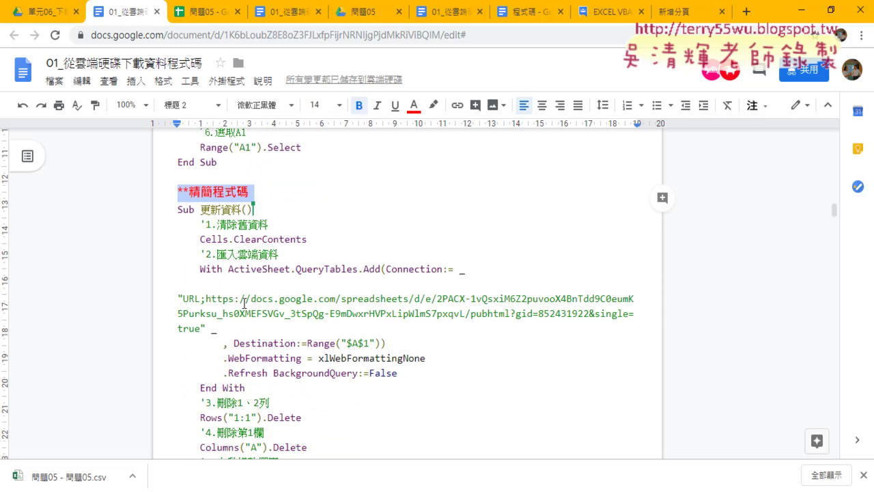
mouse_move(206, 299)
mouse_down()
mouse_move(229, 300)
mouse_move(200, 329)
mouse_up()
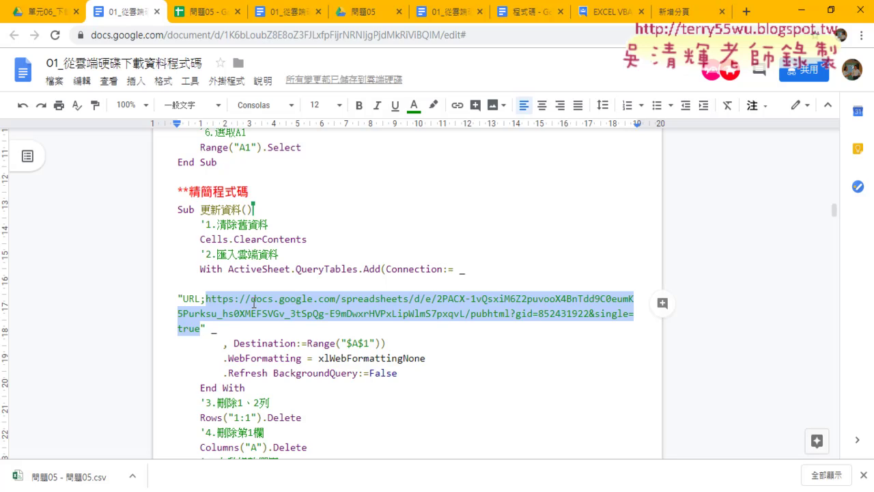
Switch to the 問題05 spreadsheet, dismiss the download notice and close the publish window
click(205, 12)
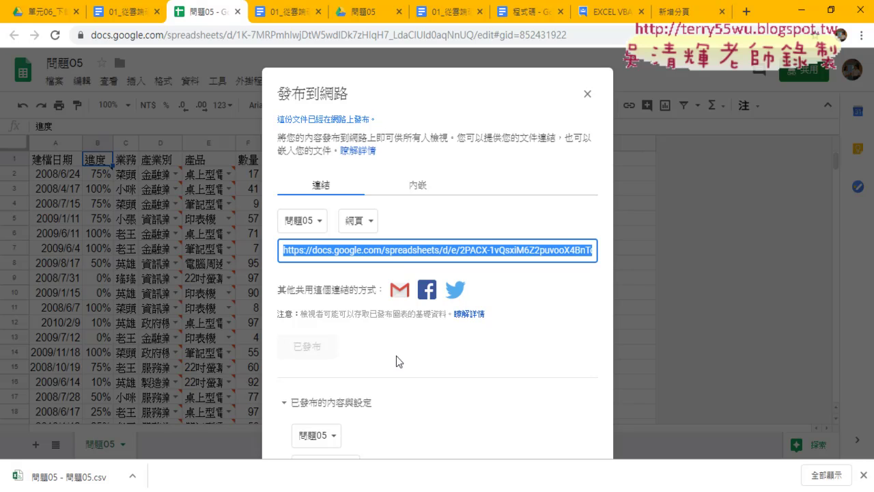
click(863, 474)
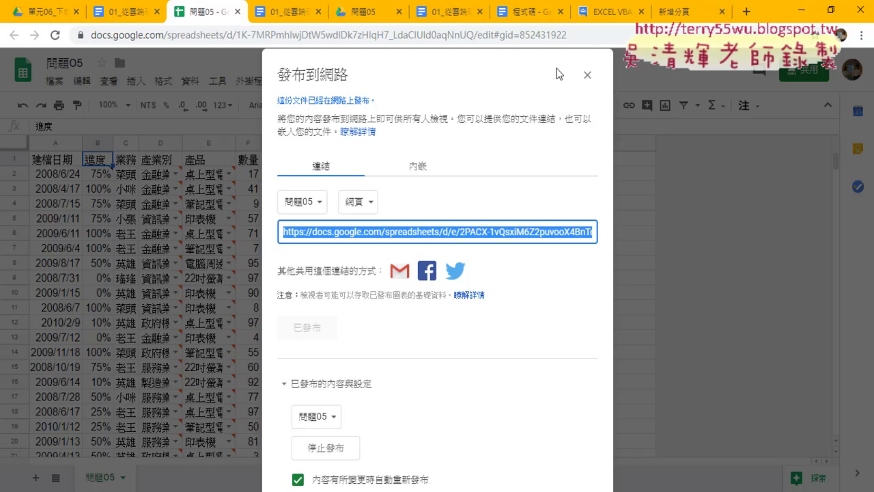
click(587, 75)
Reopen File > 發布到網路 limited to the 問題05 sheet and show the link formats
click(55, 80)
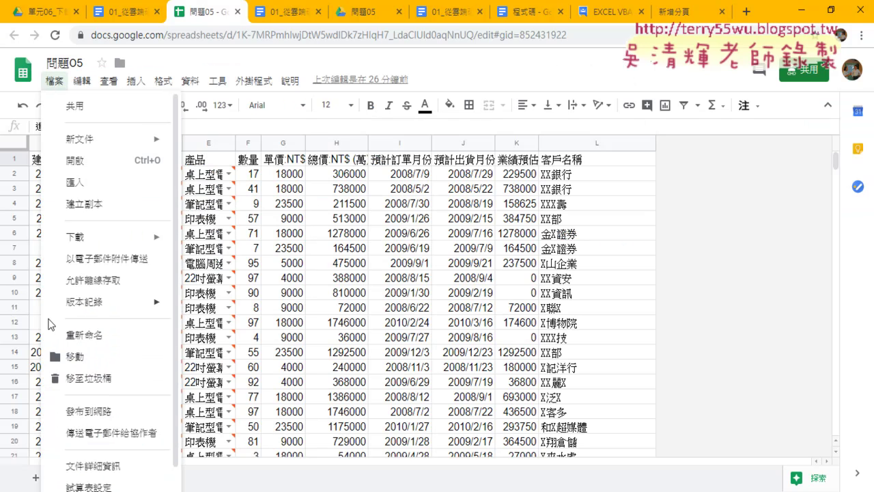
click(88, 410)
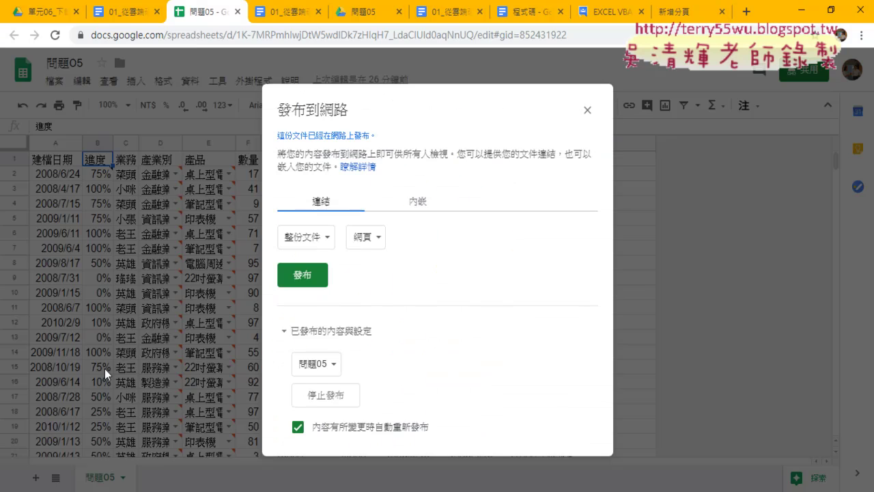
click(321, 239)
click(309, 269)
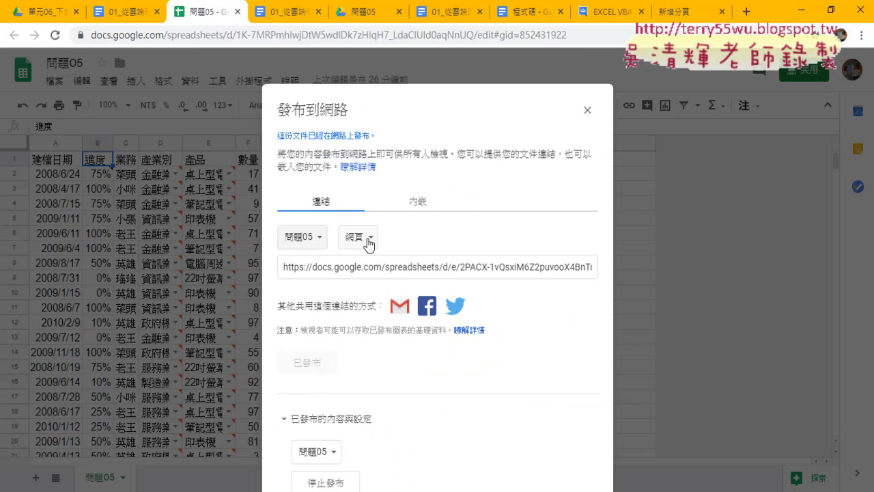
click(369, 243)
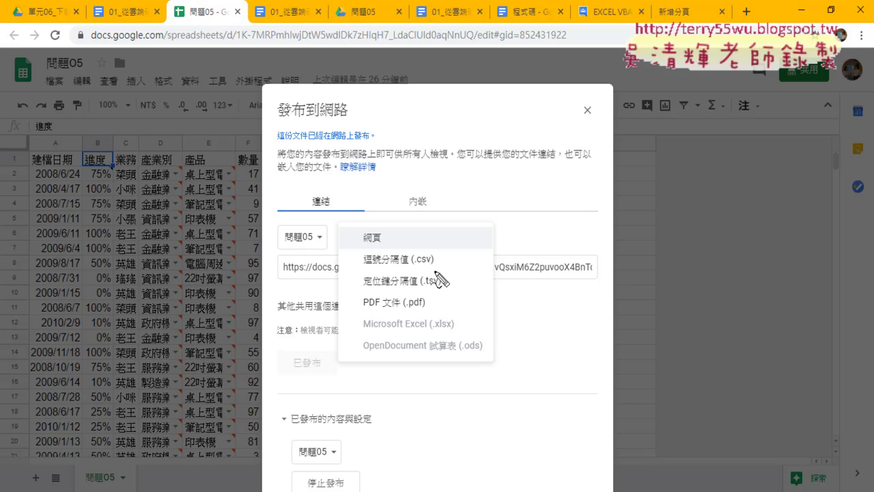
Annotate the .csv option, noting json and xml as alternatives, then clear the notes and format list
drag(430, 275, 428, 273)
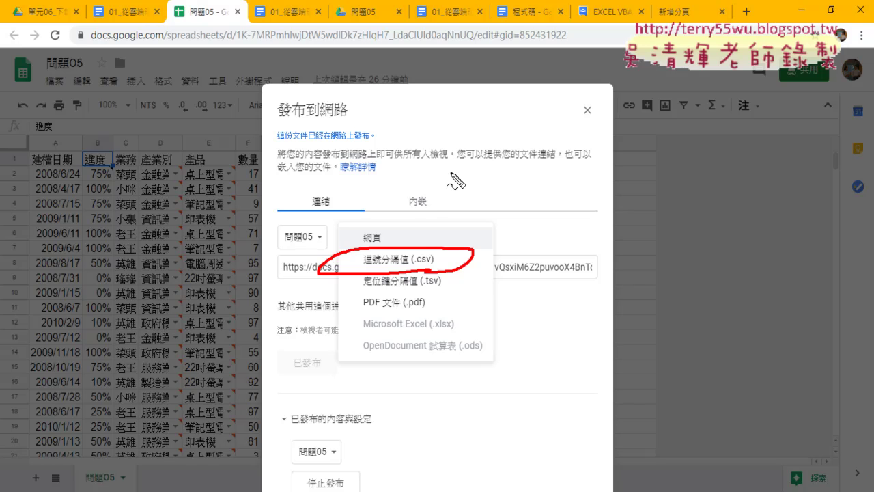
mouse_move(451, 173)
mouse_down()
mouse_move(418, 245)
mouse_move(444, 231)
mouse_up()
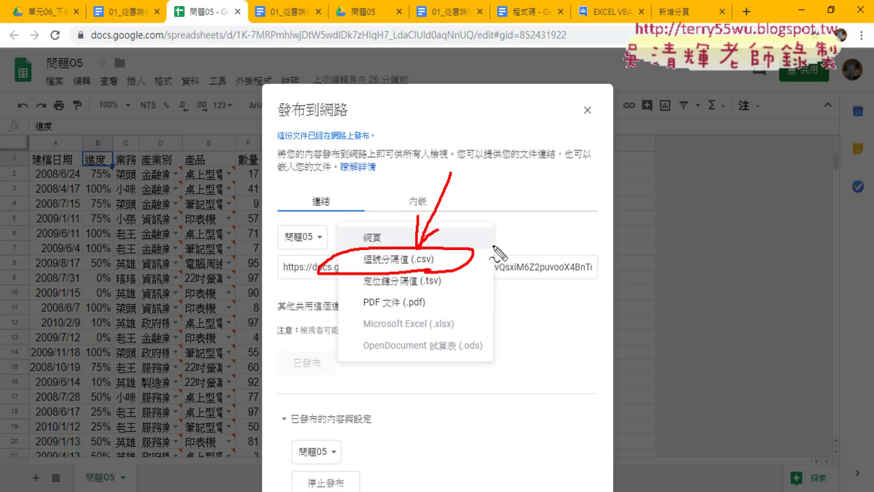
drag(489, 256, 490, 276)
mouse_move(490, 233)
mouse_down()
mouse_move(499, 255)
mouse_move(537, 246)
mouse_move(544, 263)
mouse_move(610, 262)
mouse_up()
mouse_move(615, 212)
mouse_down()
mouse_move(614, 264)
mouse_move(485, 272)
mouse_up()
drag(428, 267, 417, 267)
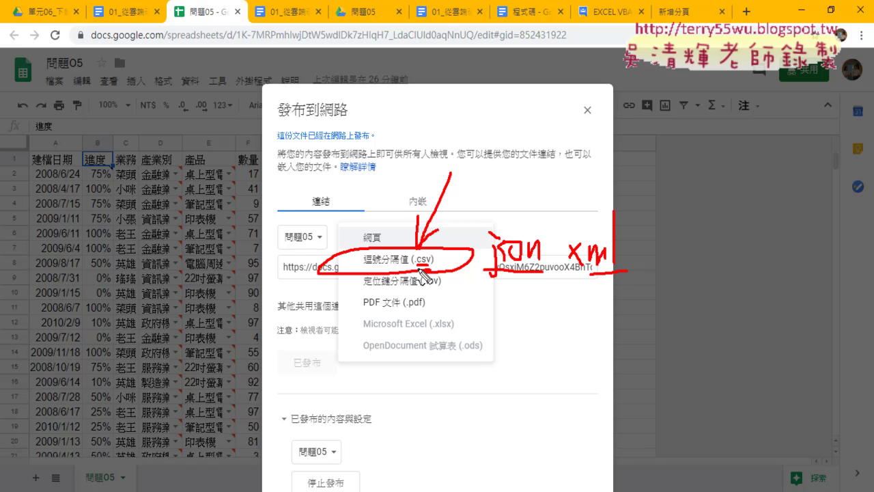
key(Escape)
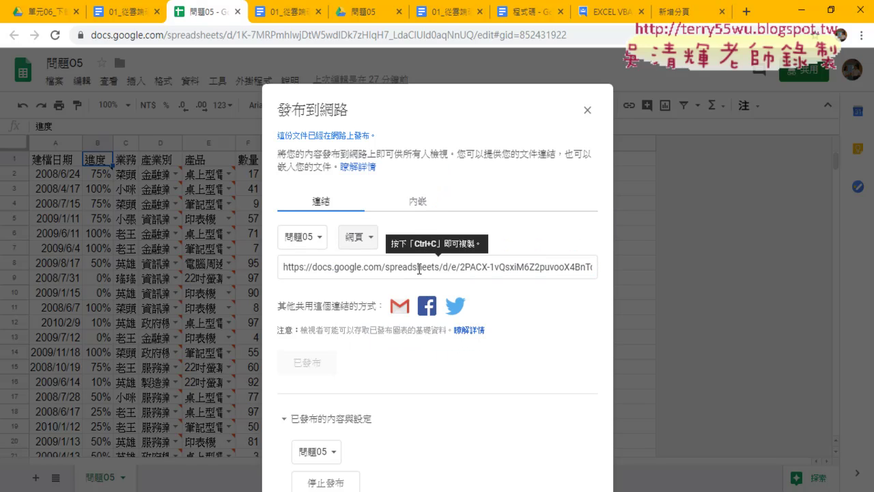
Switch the published link to 逗號分隔值 (.csv) and copy the link ending in output=csv
click(353, 239)
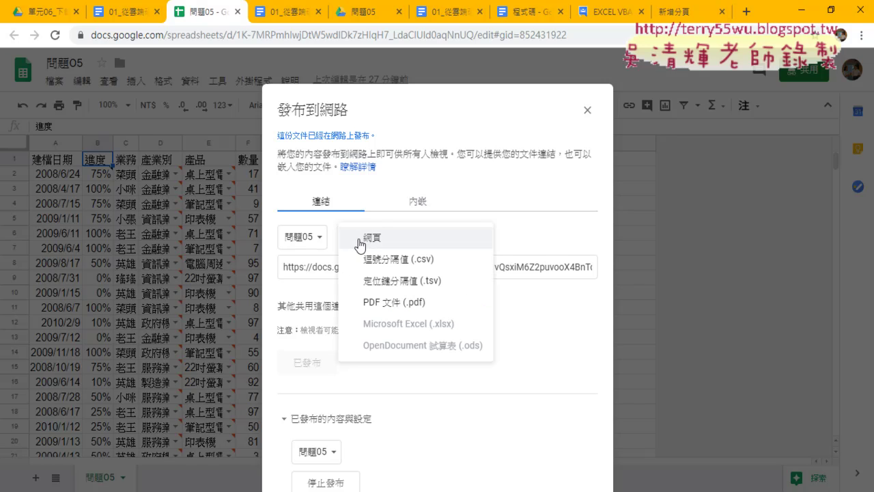
click(398, 259)
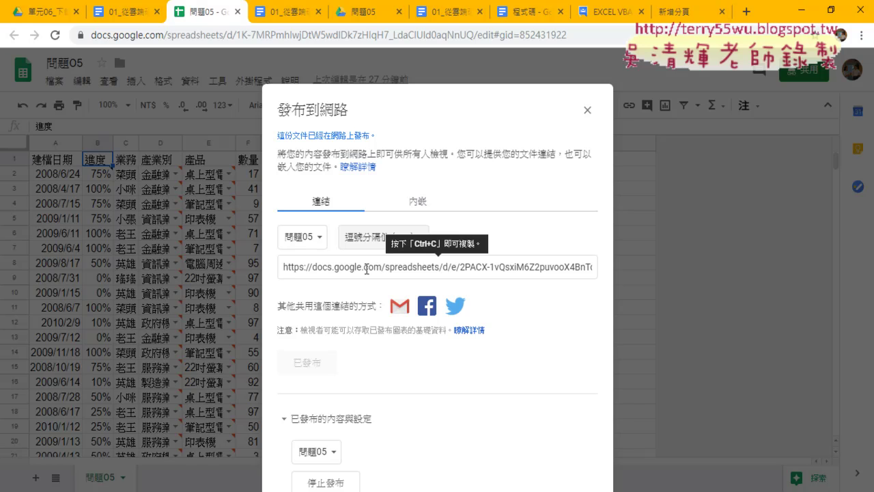
drag(364, 269, 570, 268)
double_click(544, 272)
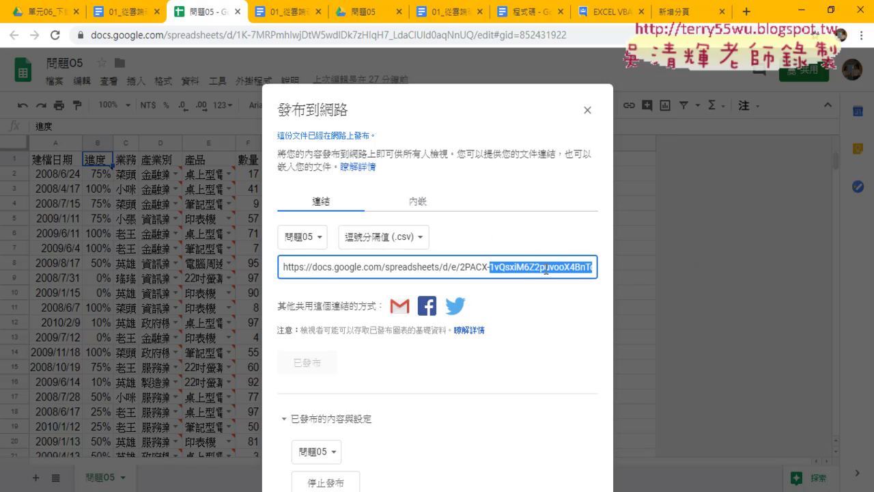
click(478, 268)
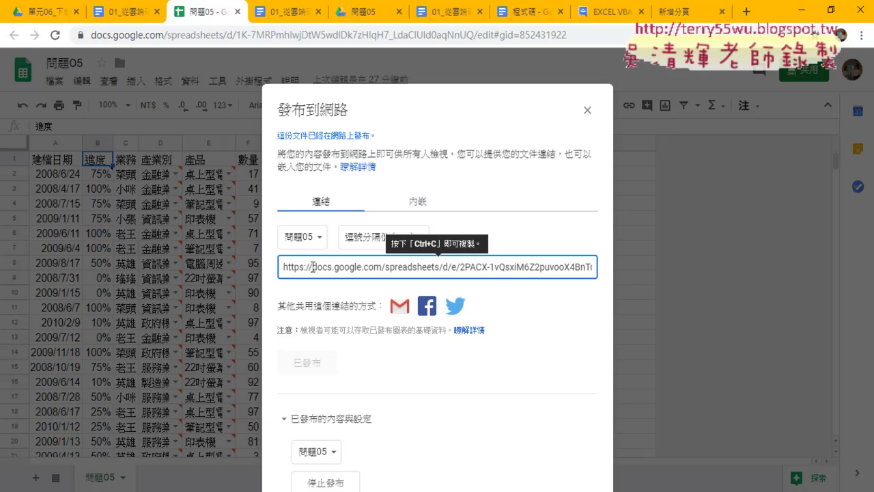
drag(284, 267, 467, 267)
key(End)
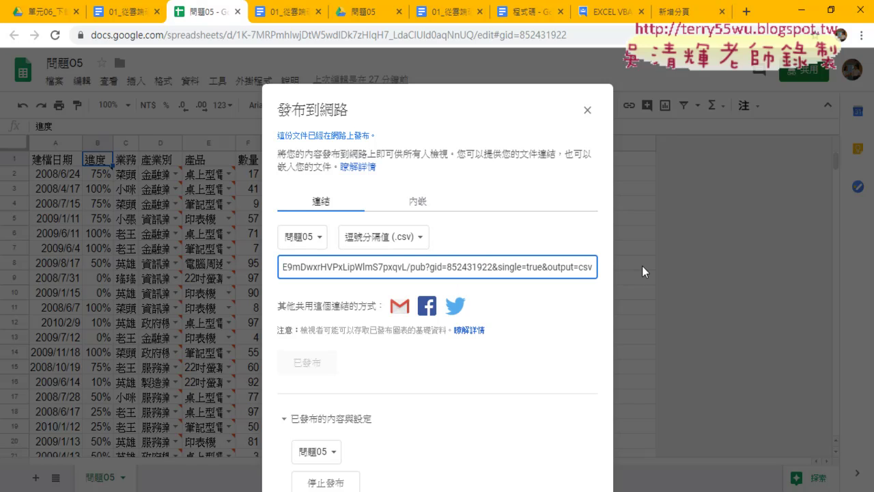
click(580, 269)
click(588, 269)
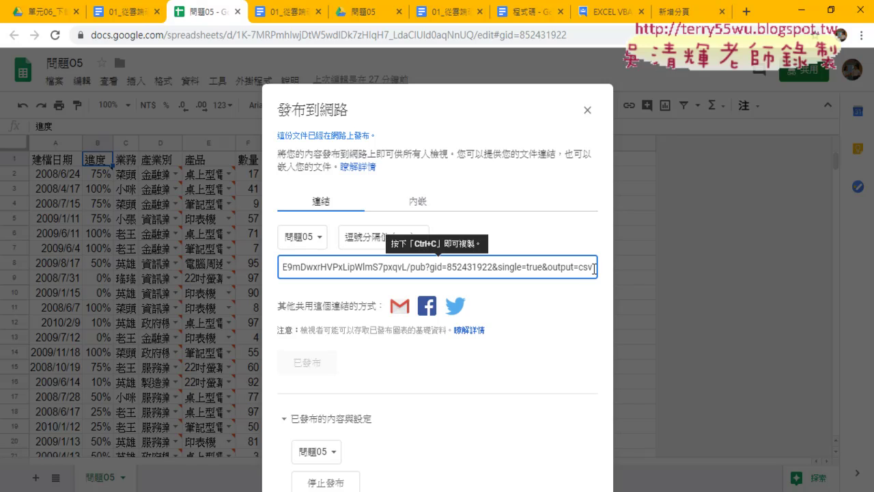
key(ctrl+c)
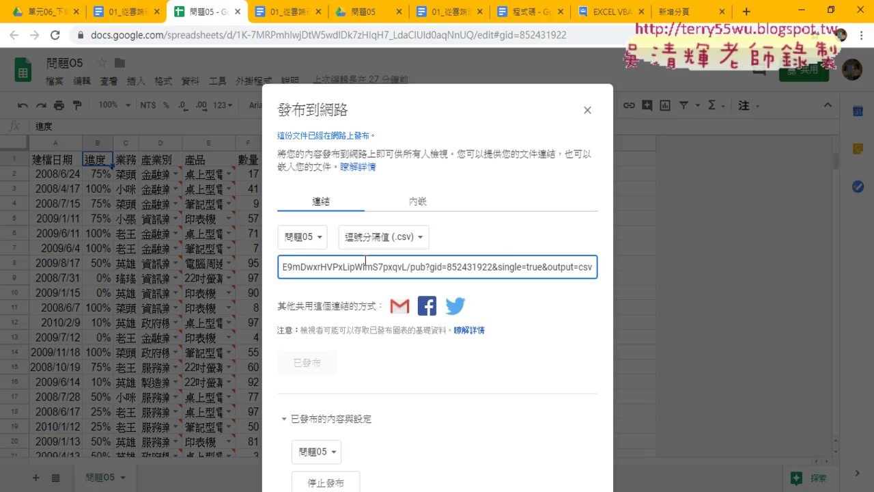
Re-select the CSV format, copy the CSV link again, and go to the empty new tab
click(372, 239)
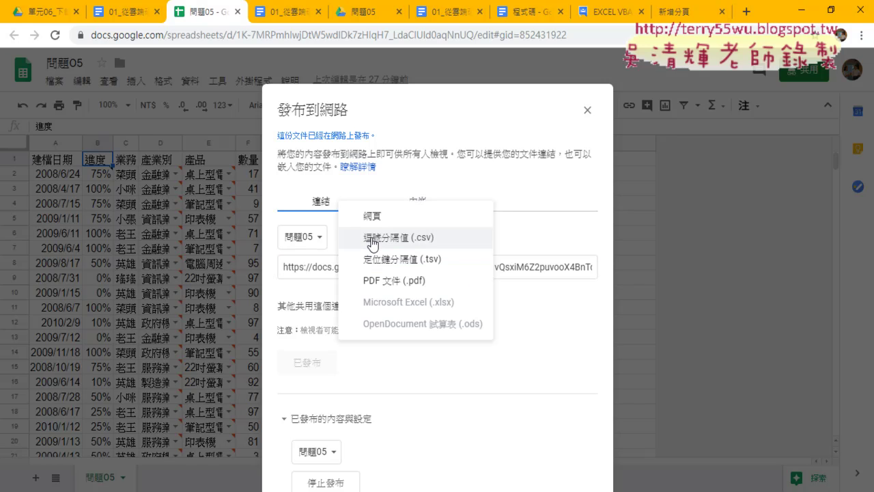
click(372, 239)
click(404, 261)
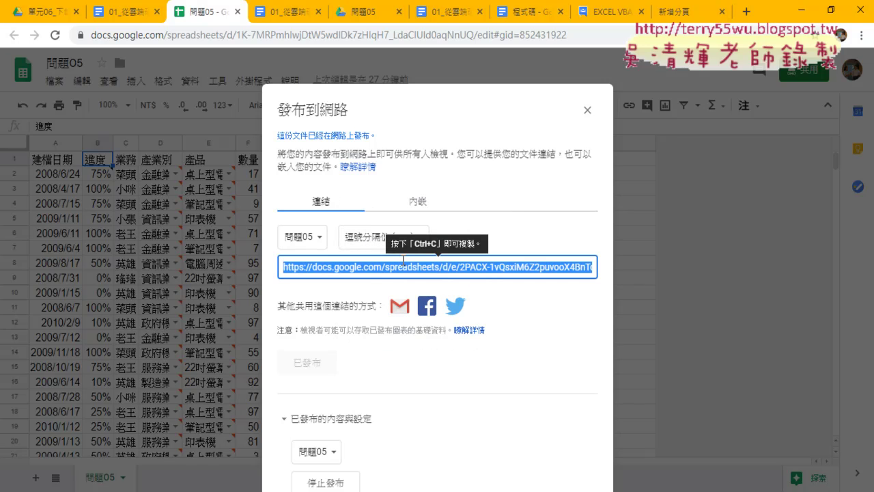
key(ctrl+c)
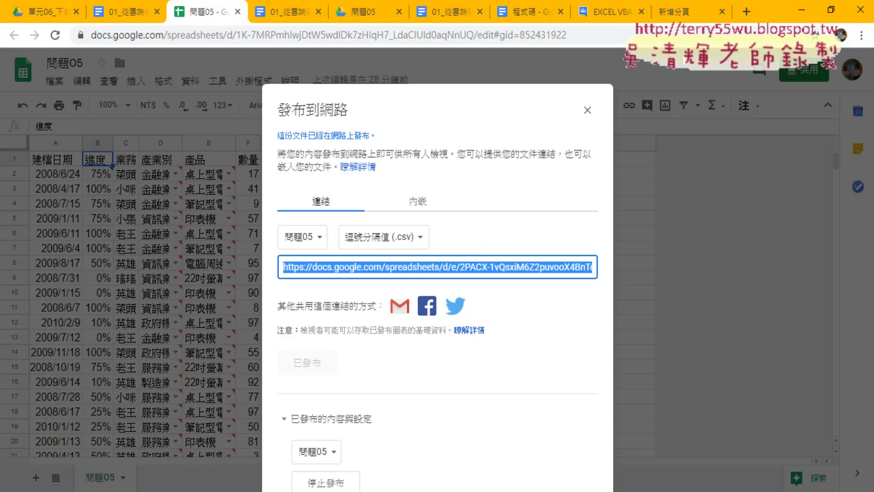
click(689, 12)
Paste the CSV link into Chrome's address bar to download 問題05 - 問題05 (1).csv, then return to Excel
right_click(497, 30)
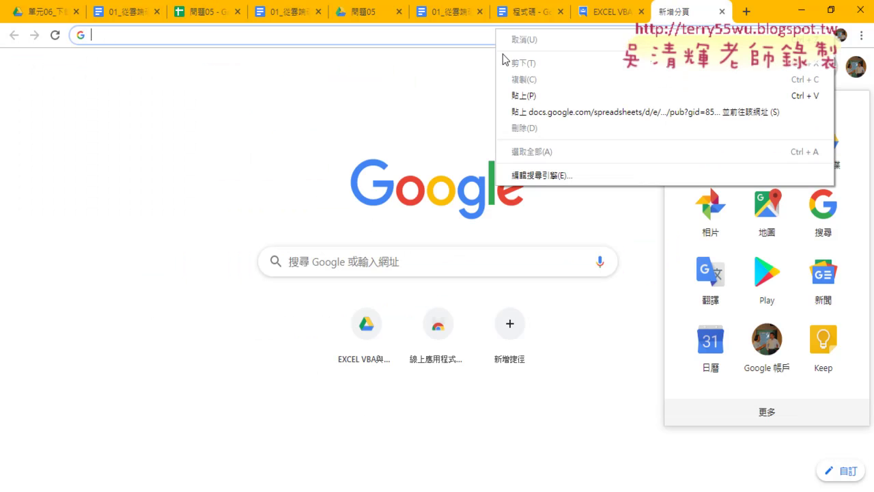
click(519, 99)
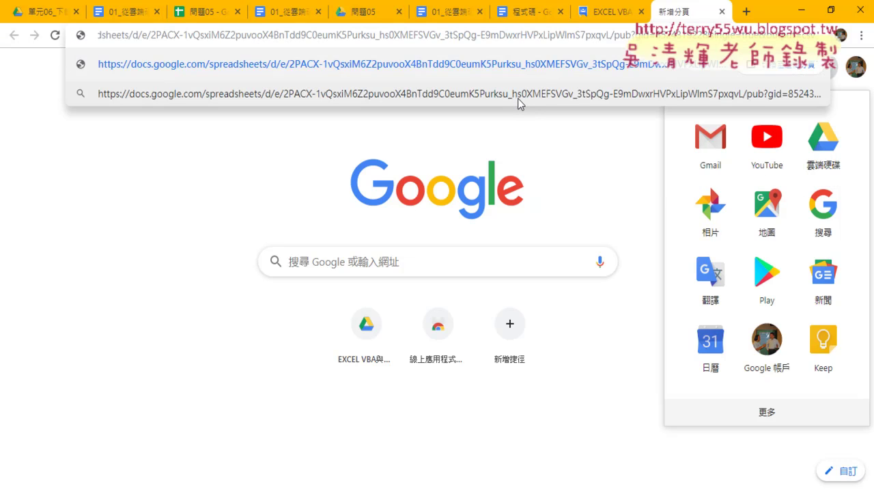
key(Return)
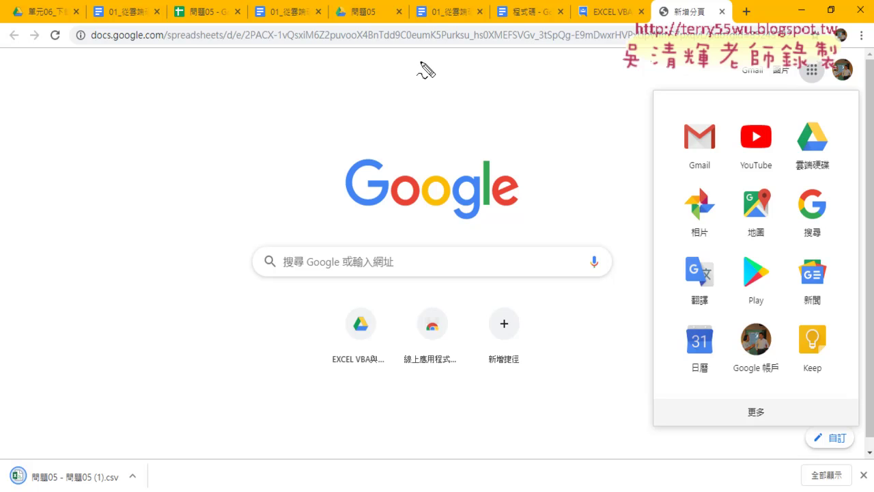
mouse_move(418, 60)
mouse_down()
mouse_move(325, 43)
mouse_move(92, 471)
mouse_move(114, 448)
mouse_move(112, 481)
mouse_up()
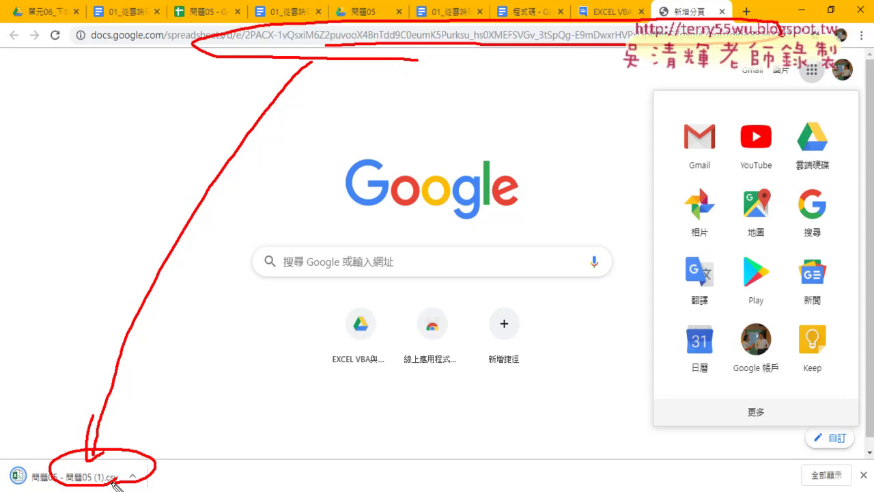
key(Escape)
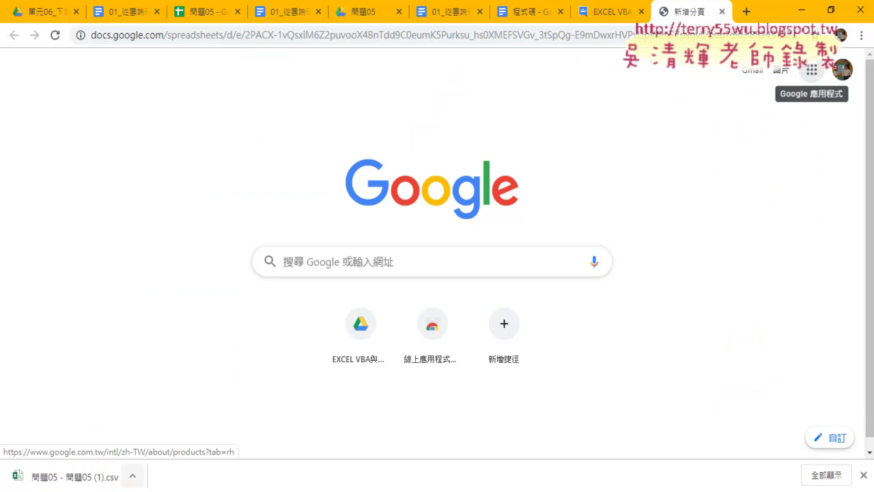
click(267, 491)
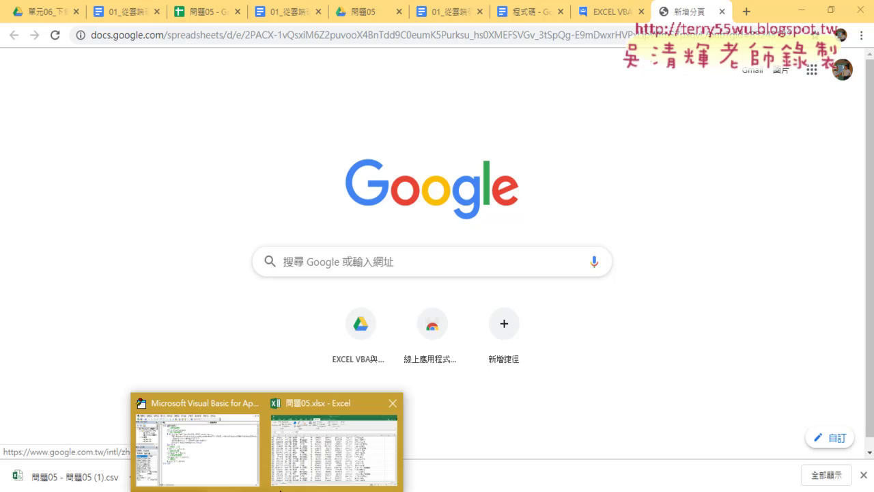
Minimize Chrome and add a new blank worksheet 工作表4
click(217, 452)
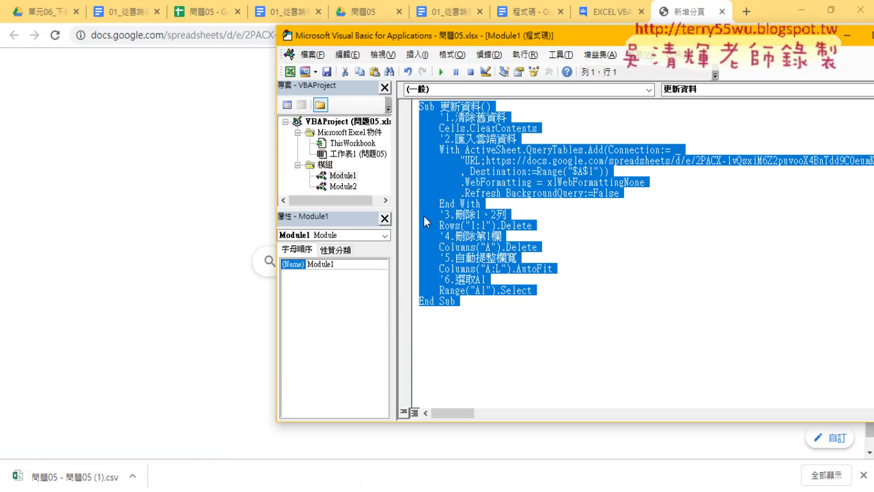
click(802, 11)
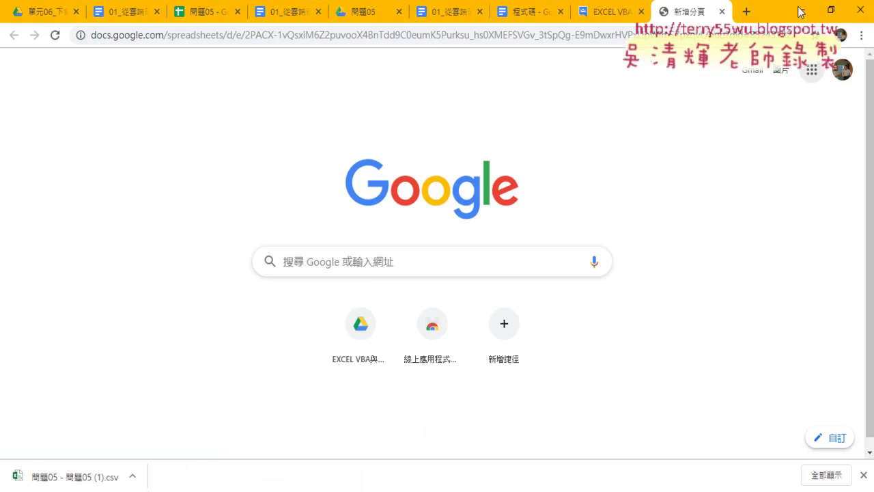
click(133, 467)
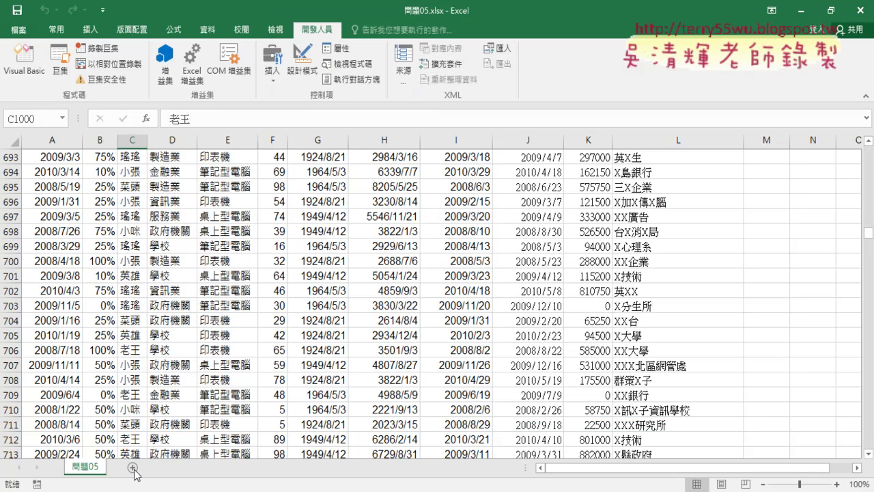
Start recording a macro named 更新資料CSV
click(99, 51)
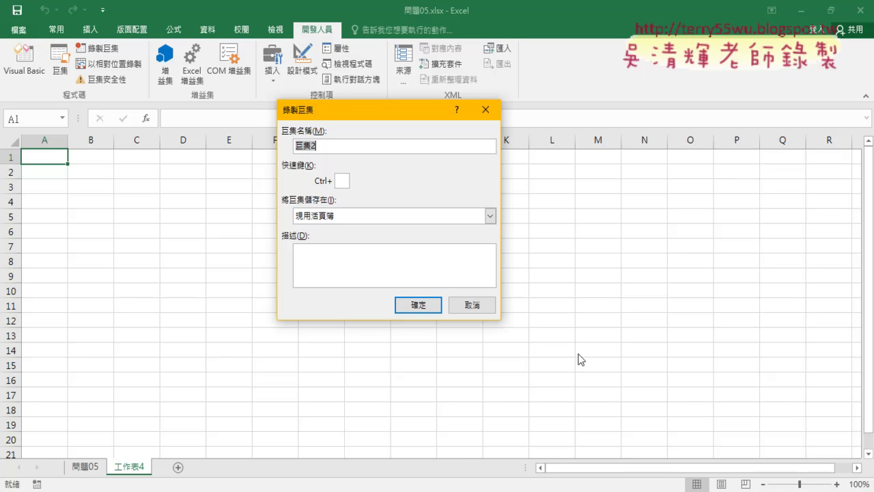
text(票)
text(更新資料)
key(Return)
text(C)
text(SV)
click(417, 305)
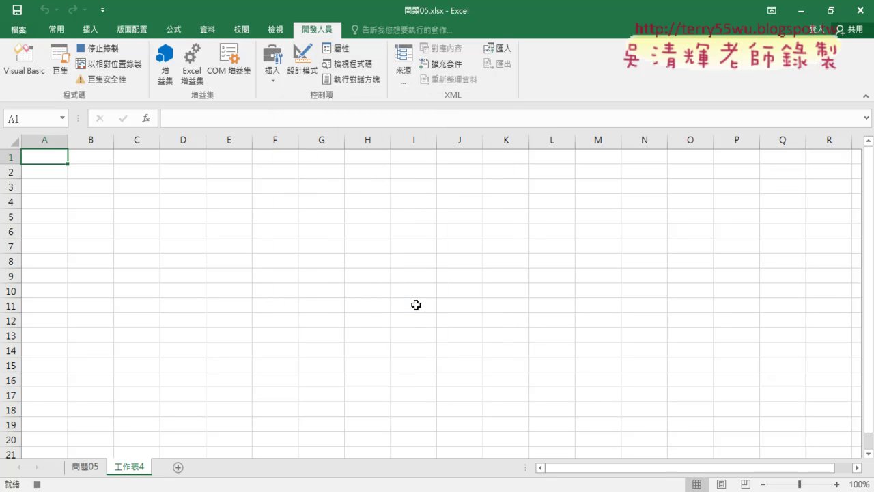
Start a Data > From Text import and inspect the File name box's editing options
click(208, 29)
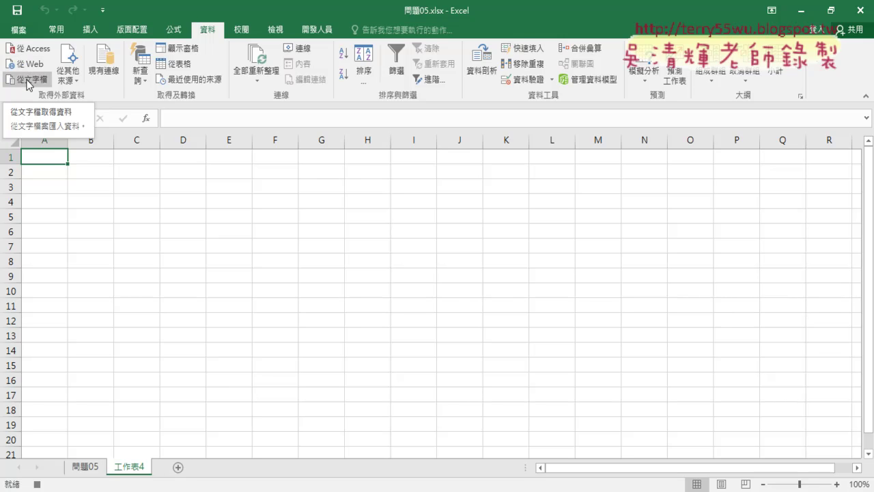
click(27, 80)
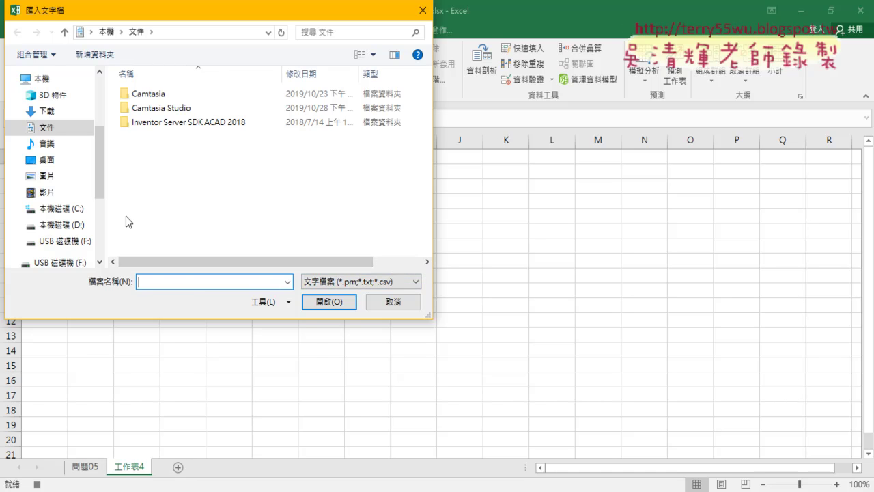
right_click(159, 284)
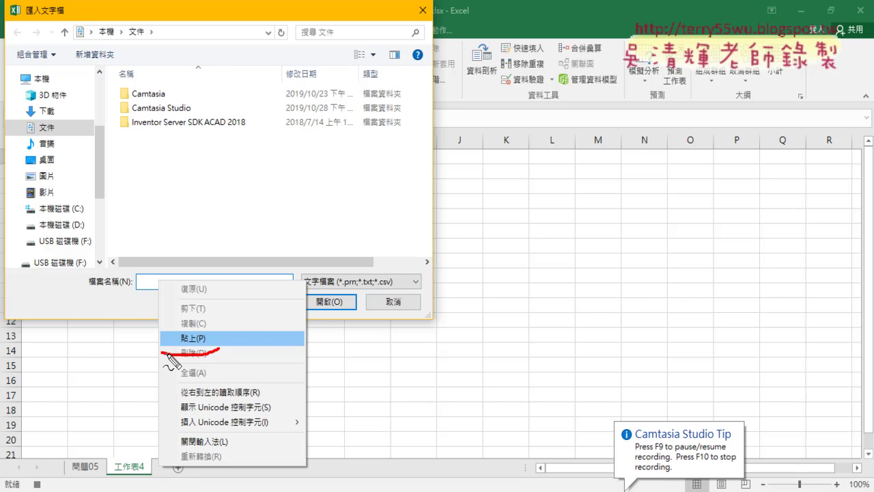
drag(168, 356, 208, 355)
drag(281, 282, 204, 299)
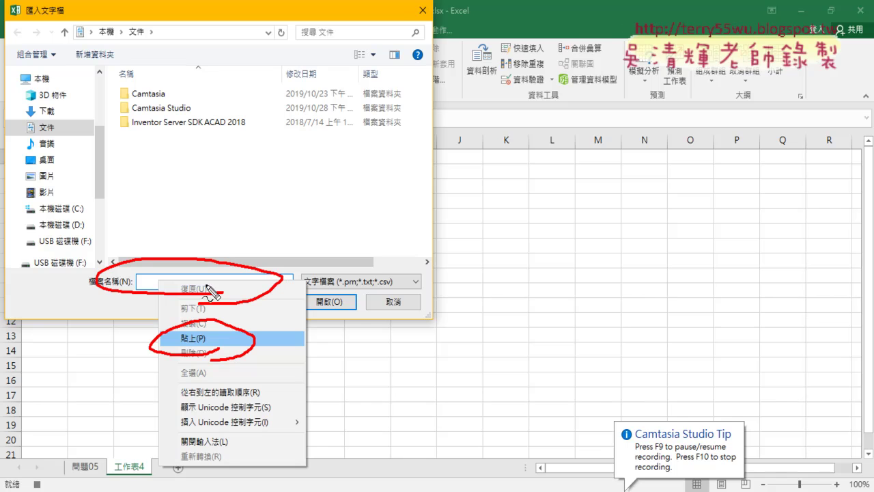
drag(241, 167, 207, 293)
drag(203, 231, 205, 295)
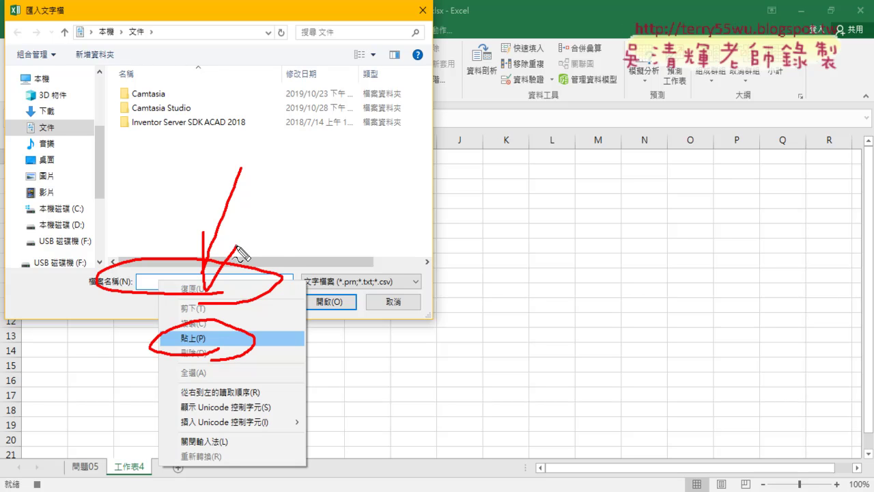
key(Escape)
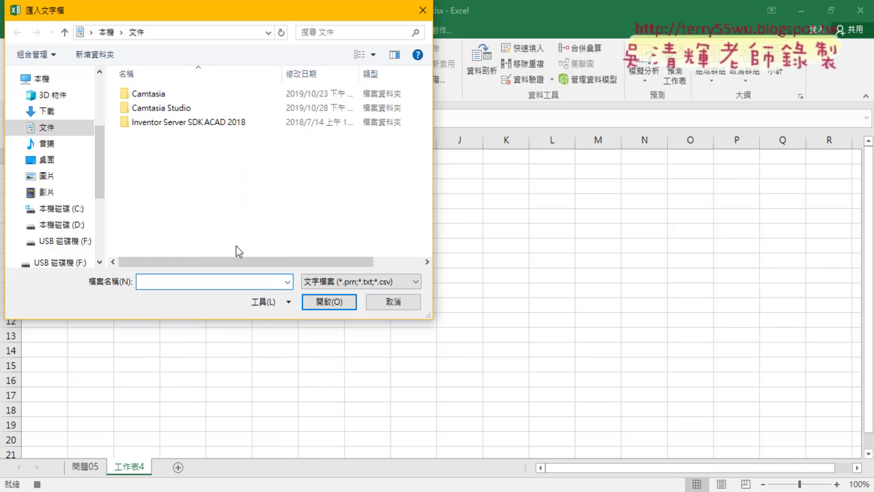
Paste the published CSV web address as the file name and open it
right_click(189, 282)
click(195, 336)
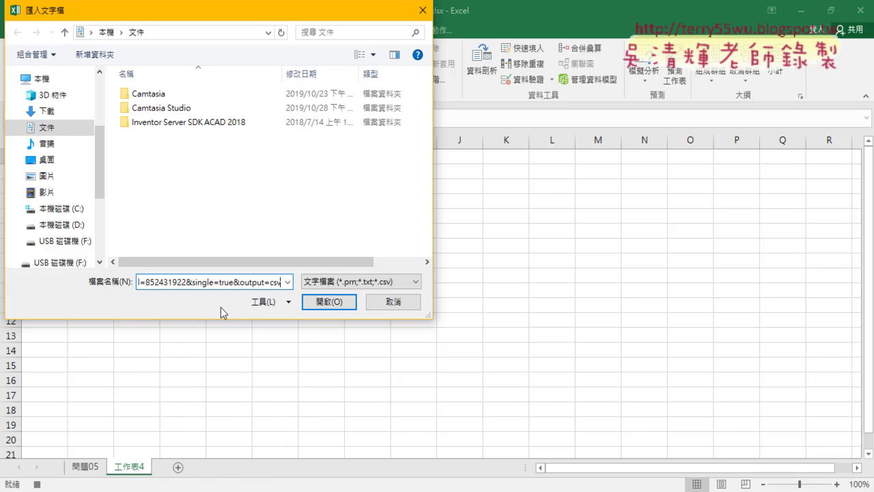
drag(280, 283, 265, 284)
key(Home)
click(129, 288)
click(146, 281)
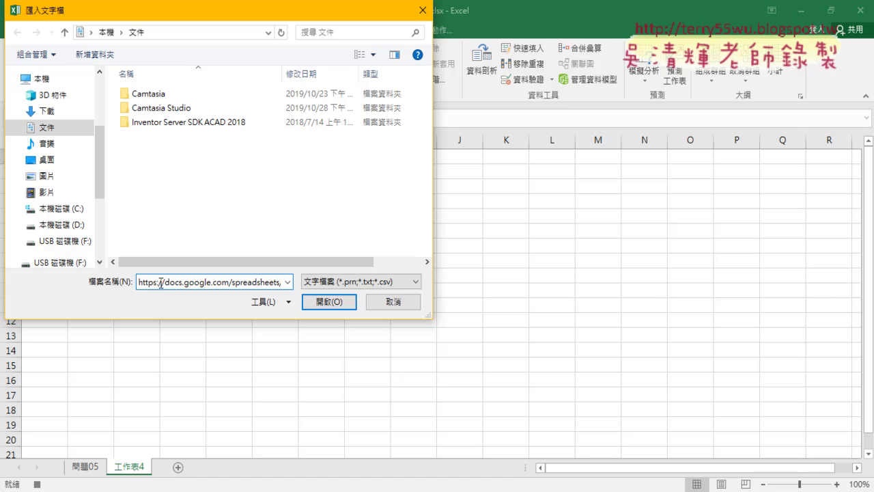
click(339, 304)
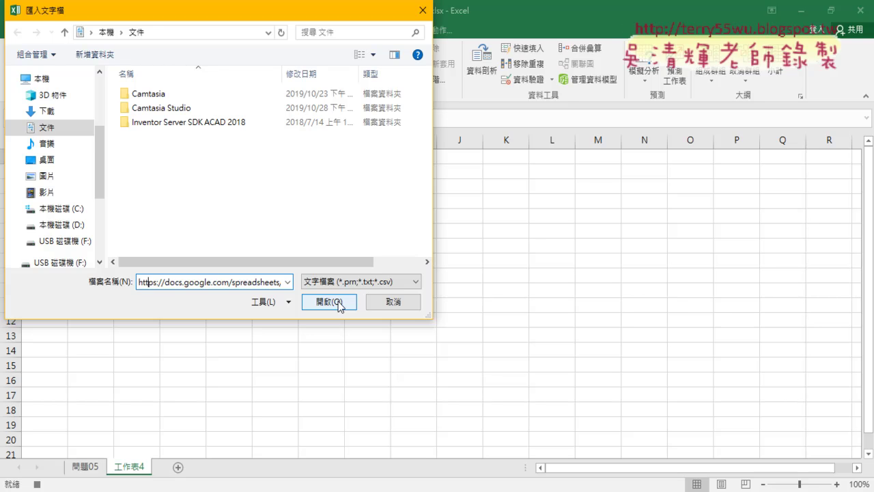
click(339, 304)
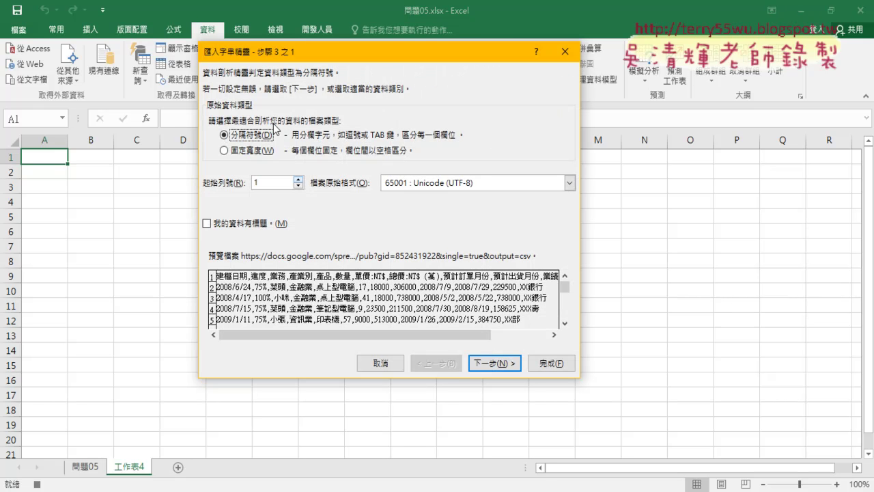
Import with 65001 UTF-8 encoding, first row as headers, comma delimiter, and finish the wizard
drag(278, 56, 219, 69)
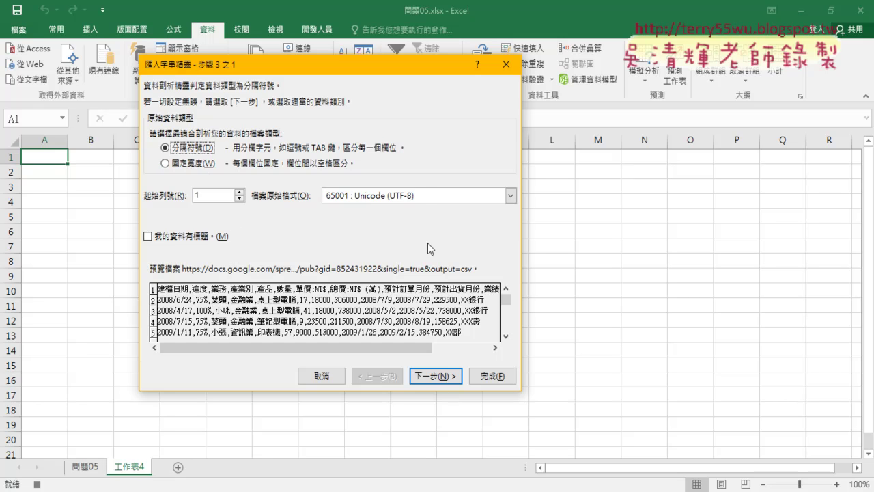
click(427, 195)
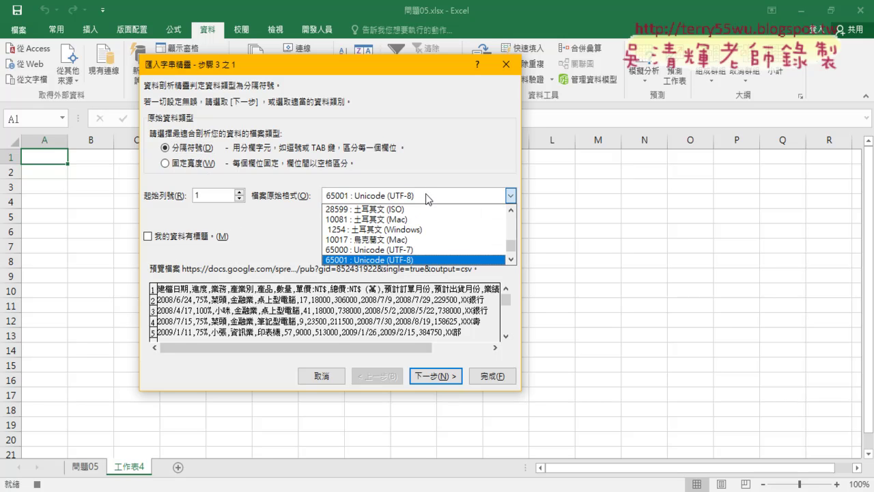
click(428, 198)
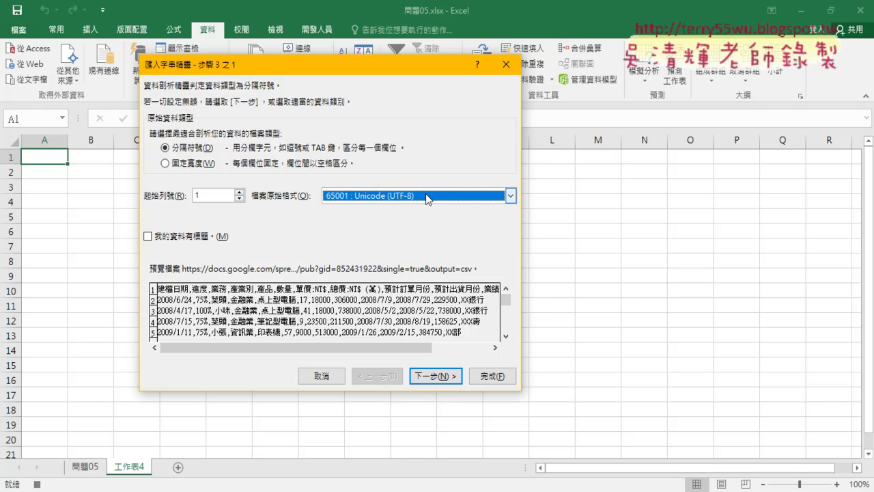
click(147, 236)
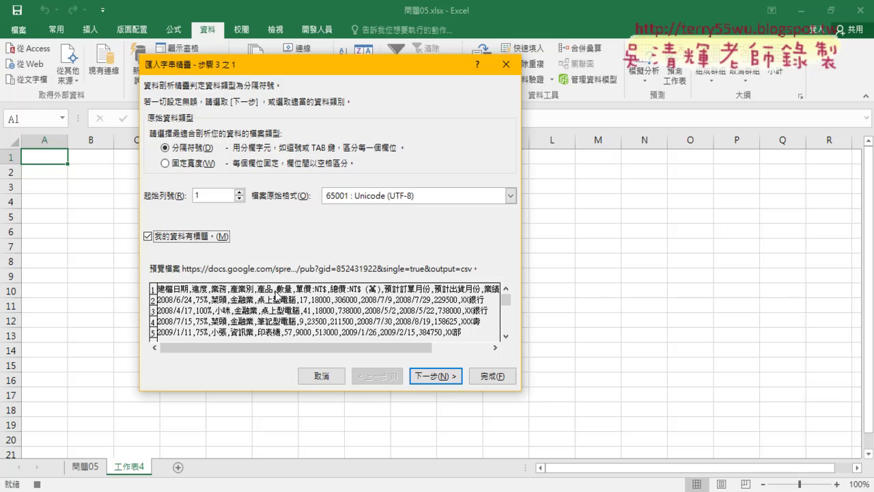
click(444, 378)
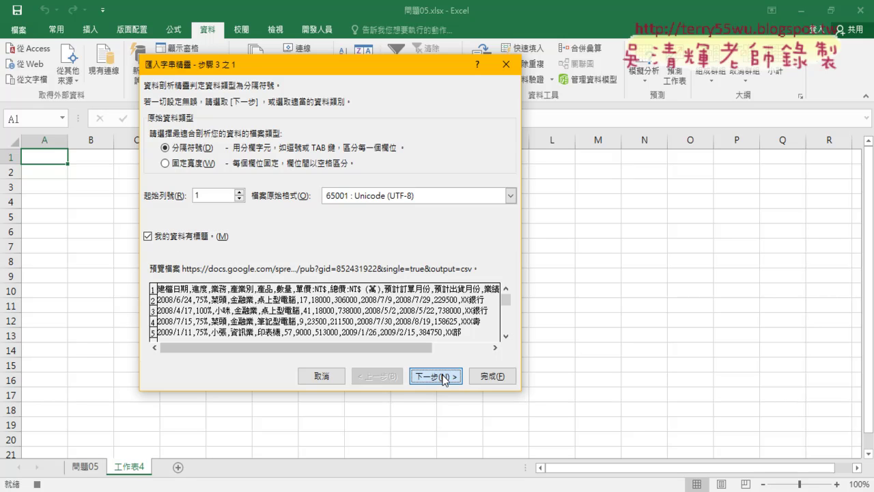
click(154, 153)
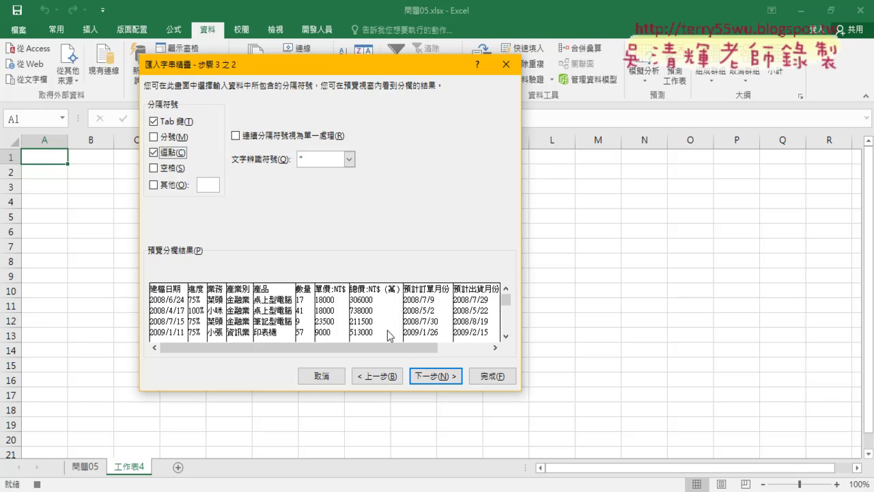
click(433, 376)
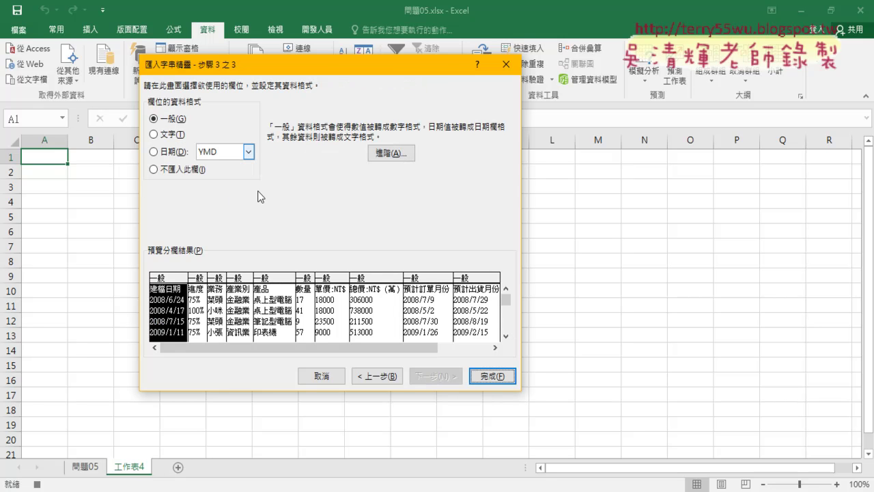
click(493, 381)
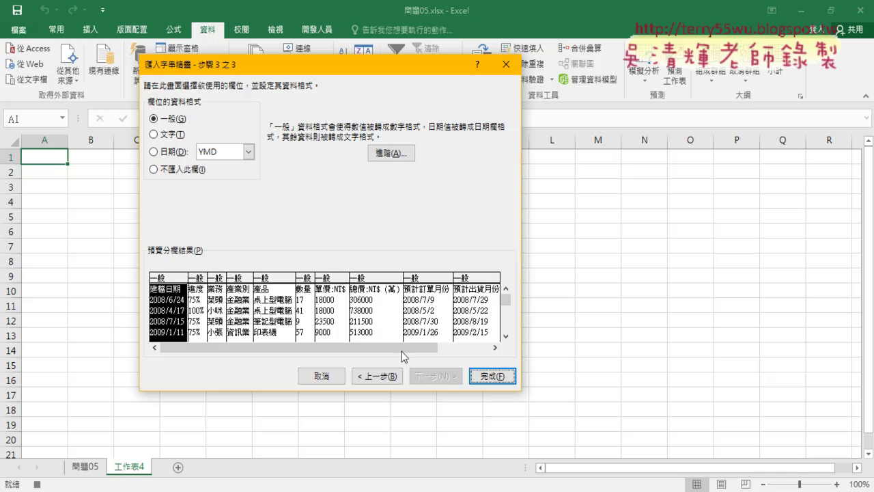
click(489, 376)
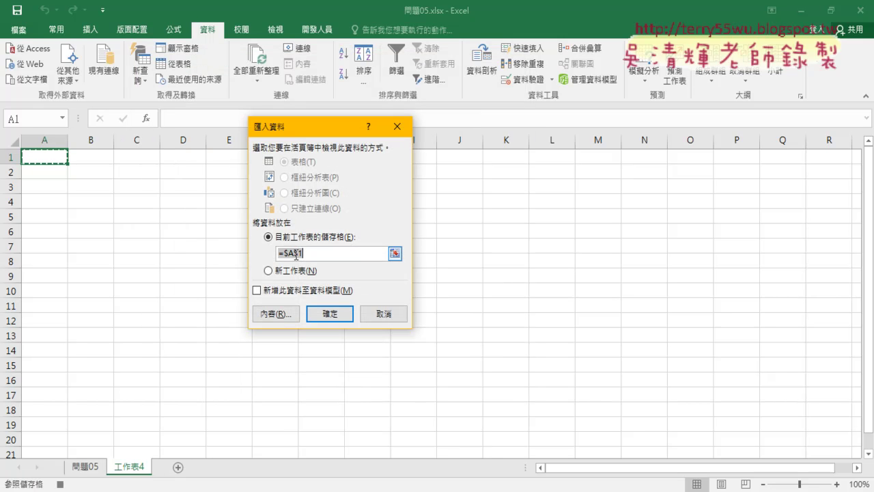
Place the imported data at =$A$1 and stop the 更新資料CSV macro recording
click(333, 317)
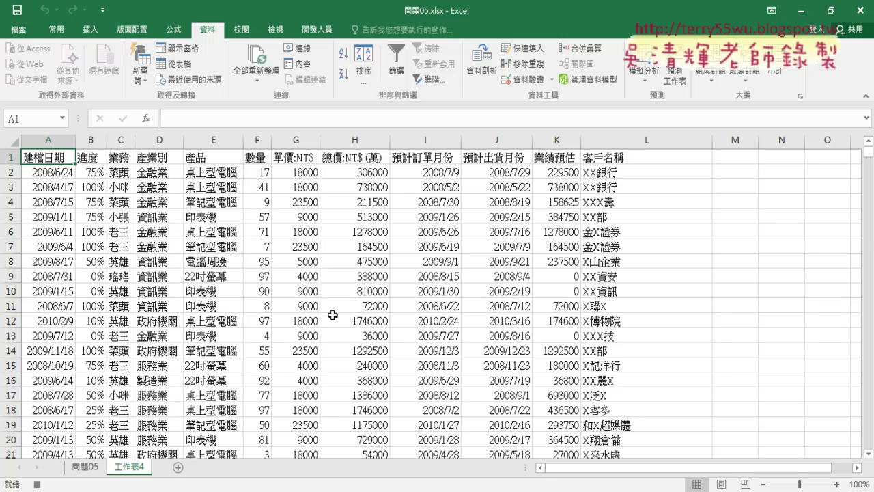
click(307, 32)
click(104, 49)
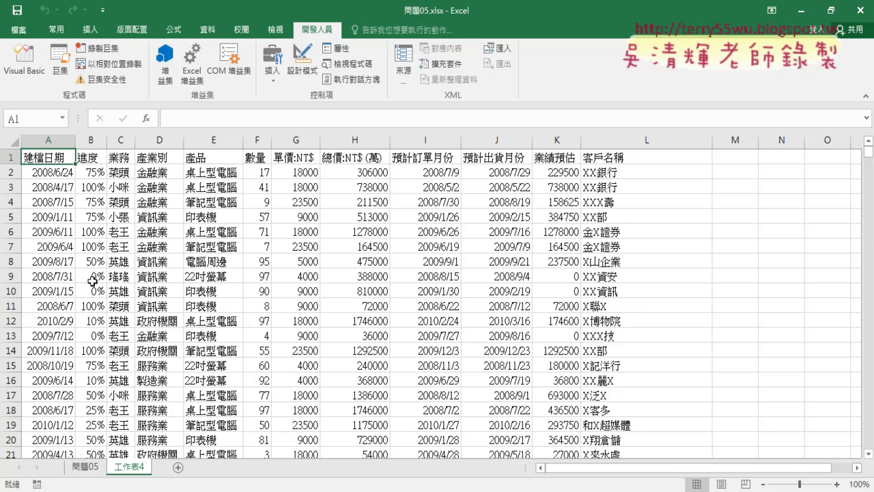
Open Module2 and delete the entire duplicate Sub 更新資料_CSV
click(24, 60)
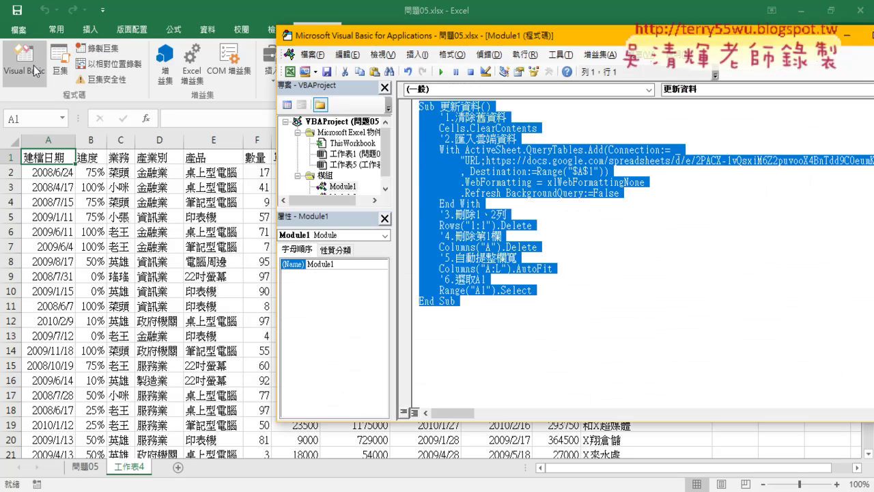
click(385, 188)
double_click(341, 185)
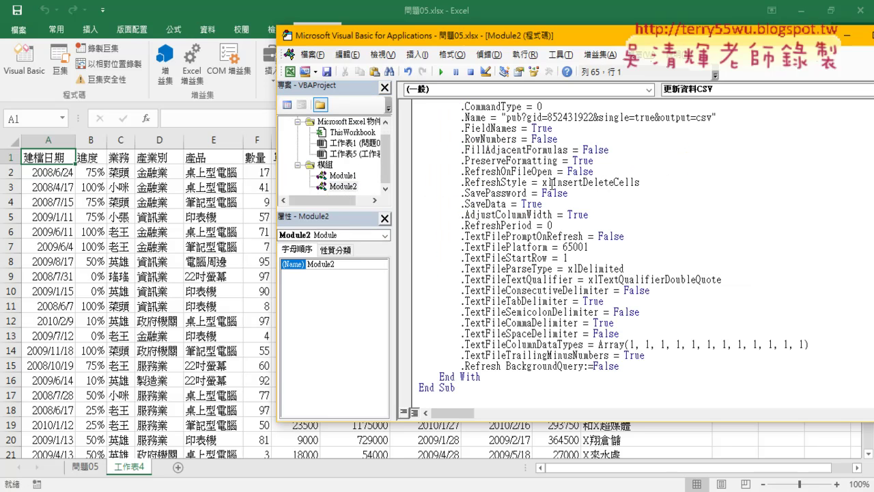
scroll(552, 183, down, 4)
scroll(548, 211, down, 2)
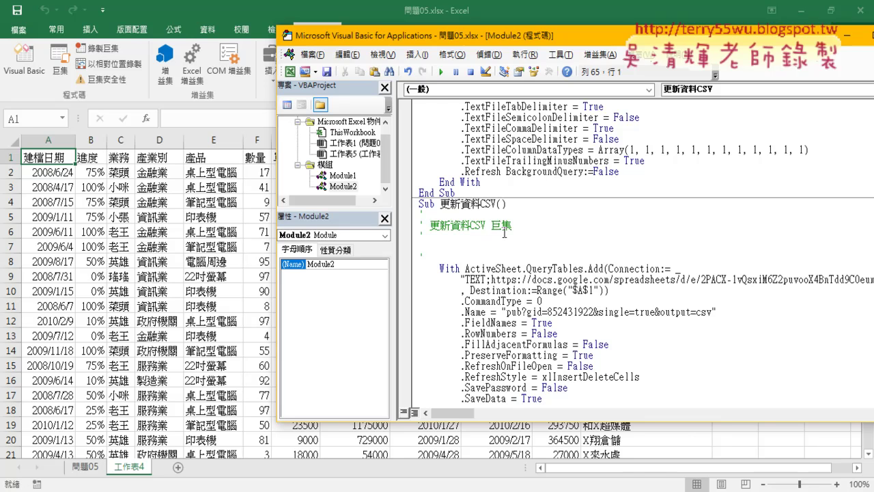
scroll(504, 233, up, 7)
scroll(504, 233, down, 4)
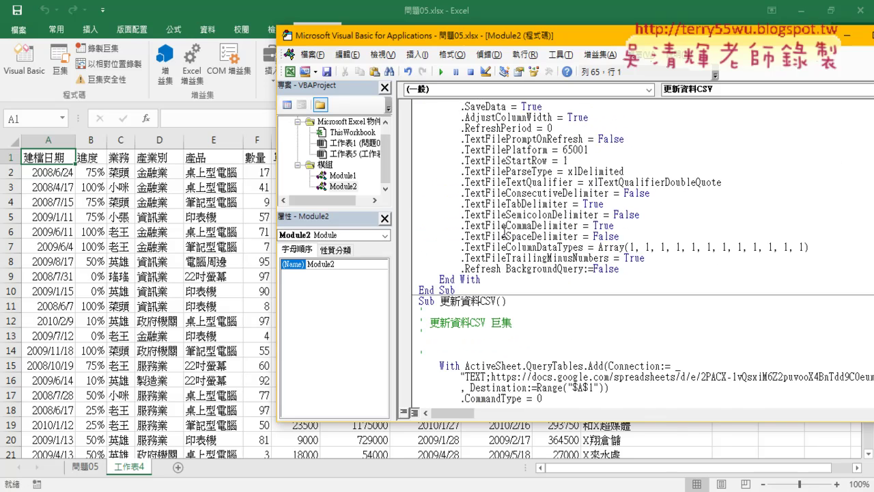
drag(463, 285, 350, 3)
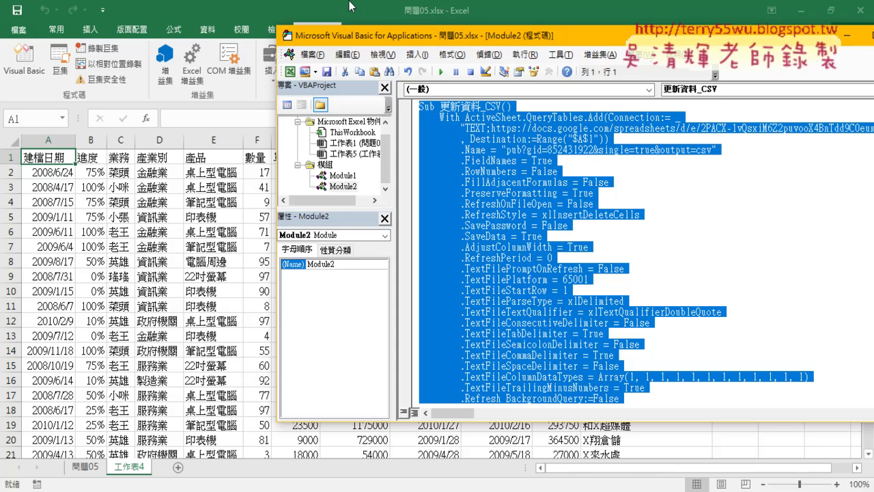
key(Delete)
key(Delete)
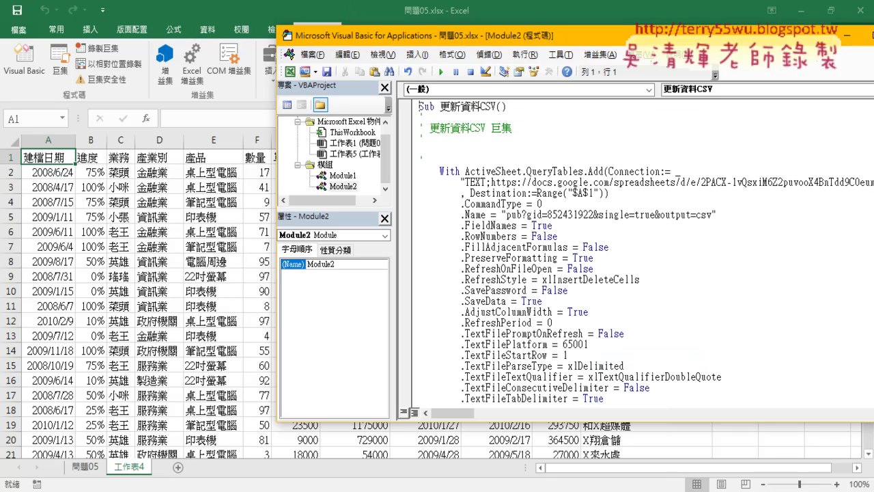
In Module1, select the '1.清除舊資料 comment and Cells.ClearContents lines
double_click(342, 176)
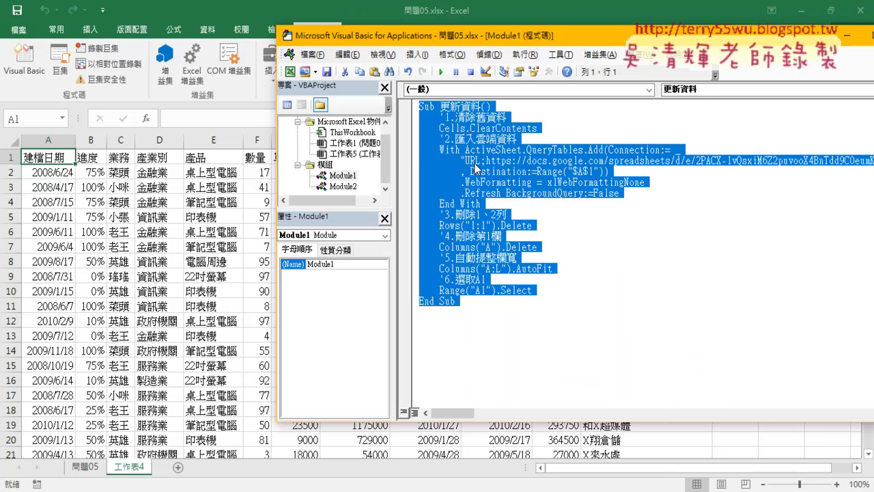
click(521, 128)
drag(536, 129, 396, 116)
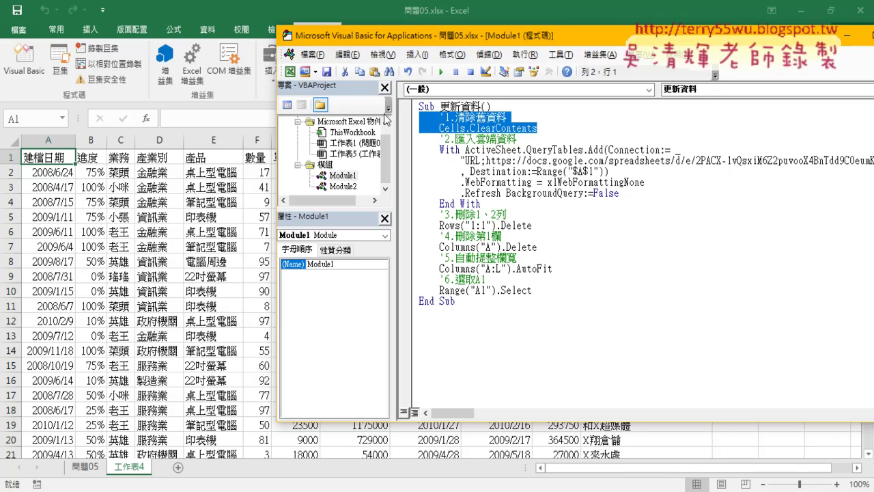
Replace the recorded comments in 更新資料CSV with the '1.清除舊資料 Cells.ClearContents lines and add a '2. comment
double_click(342, 186)
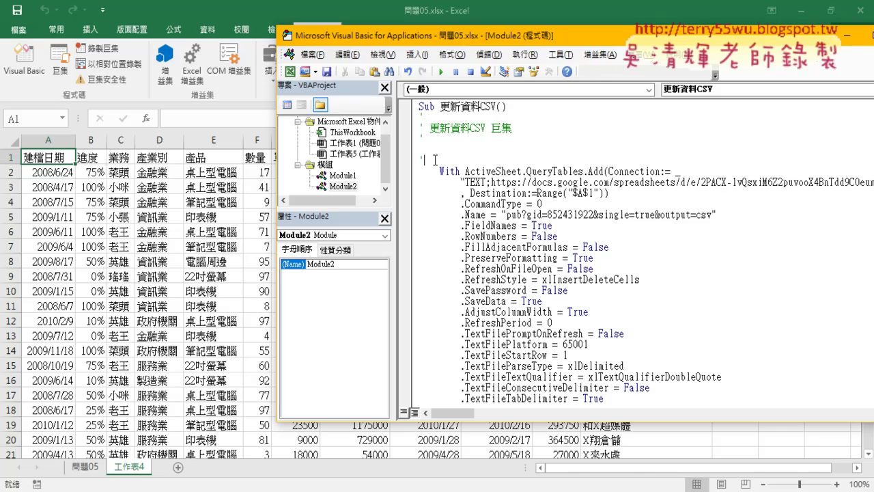
drag(441, 158, 418, 116)
key(ctrl+v)
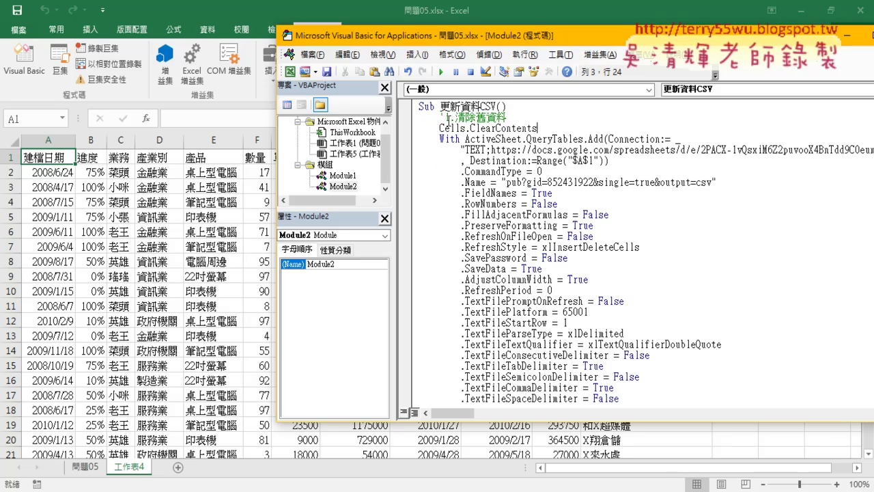
key(Return)
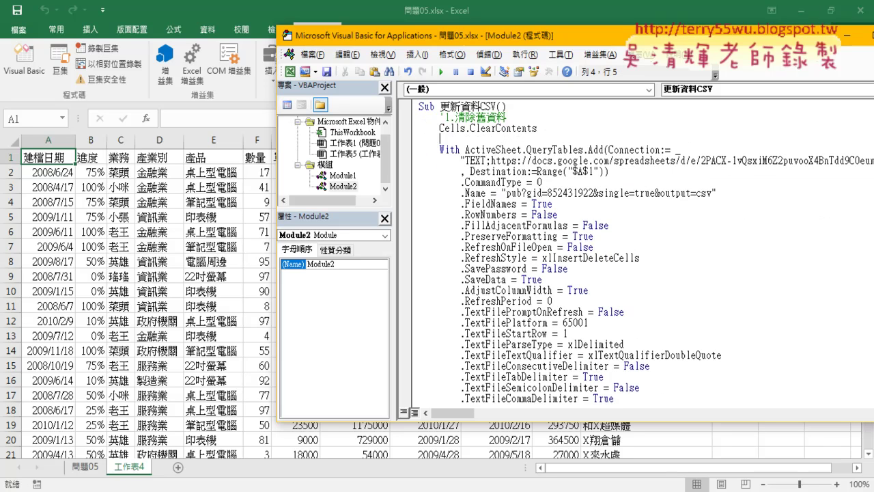
text(')
text(2.)
Comment out the .CommandType = 0 line in the QueryTables With block
drag(526, 149, 582, 149)
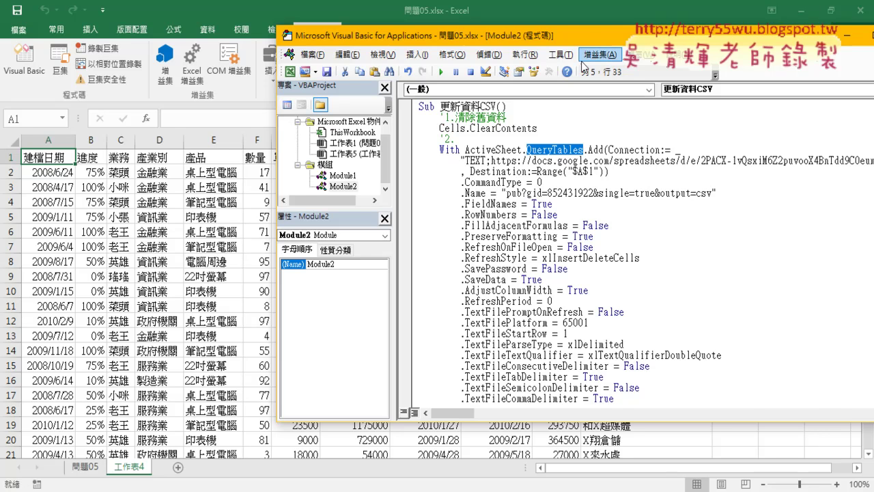
drag(604, 35, 439, 37)
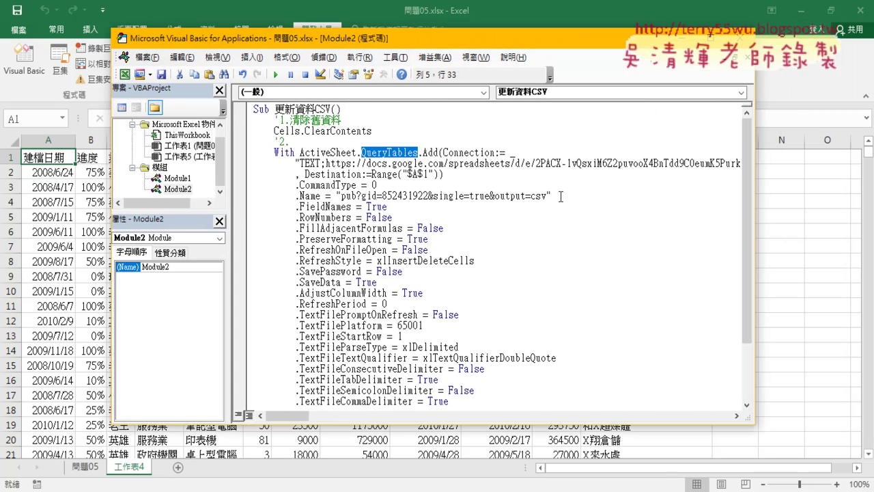
drag(379, 185, 254, 185)
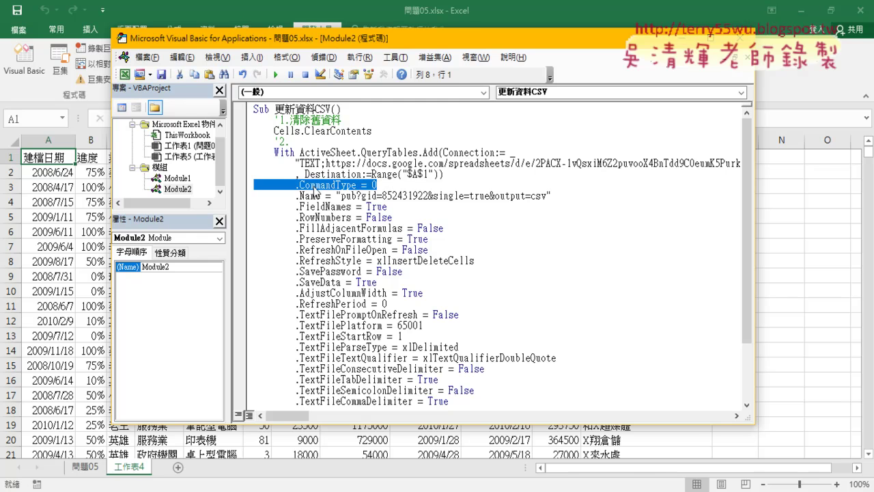
click(297, 185)
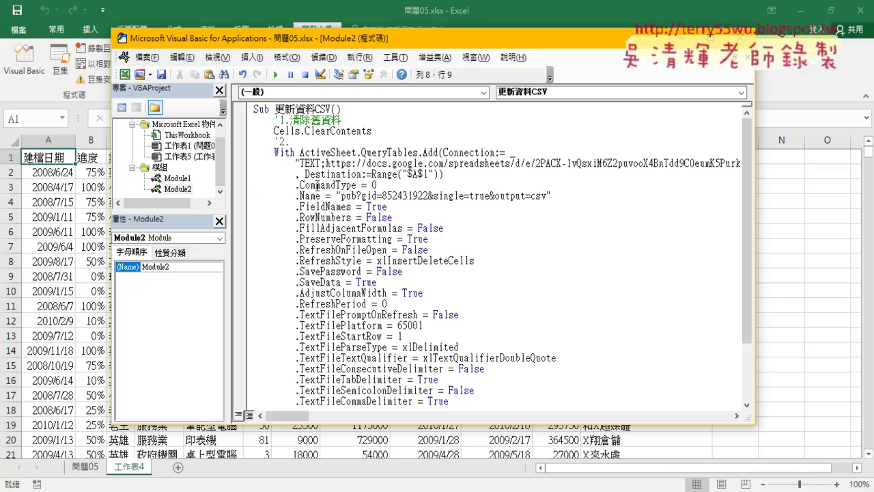
text(')
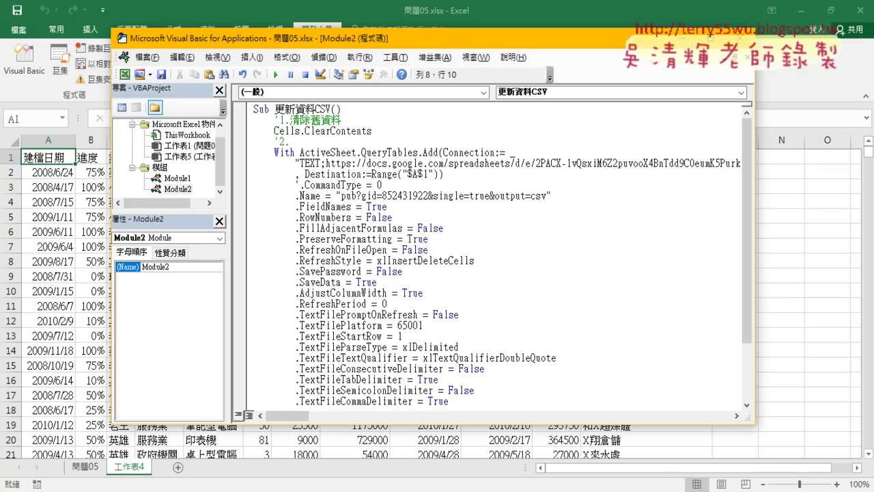
click(382, 250)
scroll(465, 280, down, 3)
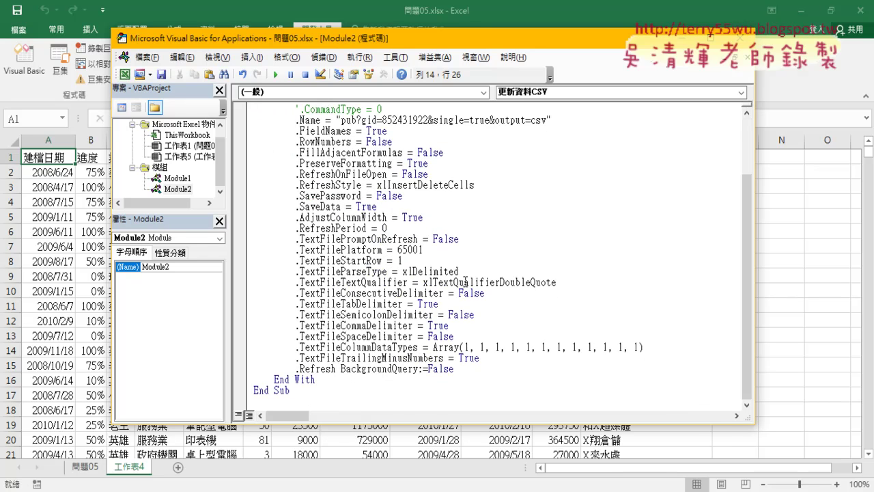
scroll(465, 281, up, 1)
scroll(461, 232, down, 1)
Place the insertion point inside 更新資料CSV with the worksheet visible beside the editor
drag(452, 46, 567, 42)
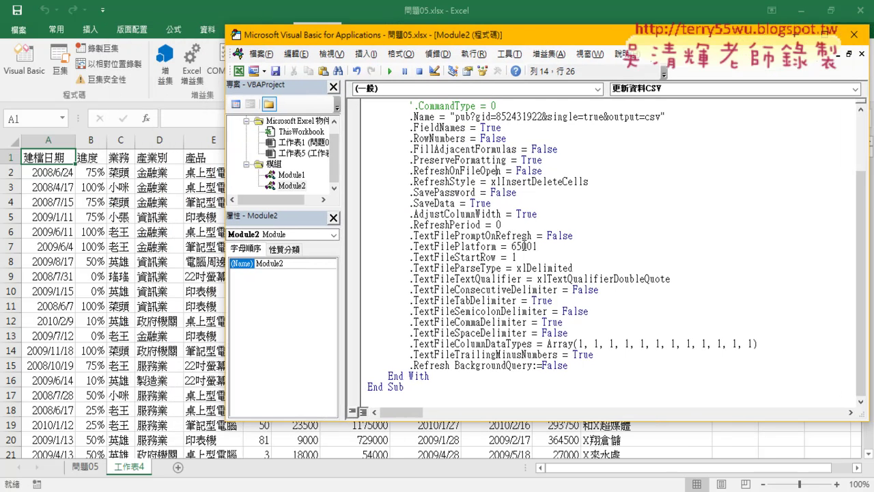
scroll(524, 246, up, 3)
click(504, 148)
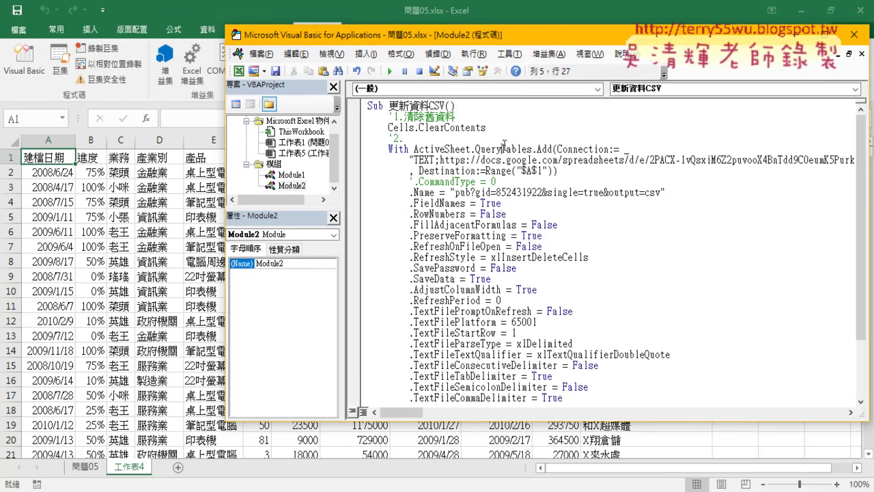
Step through 更新資料CSV with F8, clearing 工作表4 and advancing to the .Refresh BackgroundQuery:=False import line
key(F8)
key(F8)
key(F8)
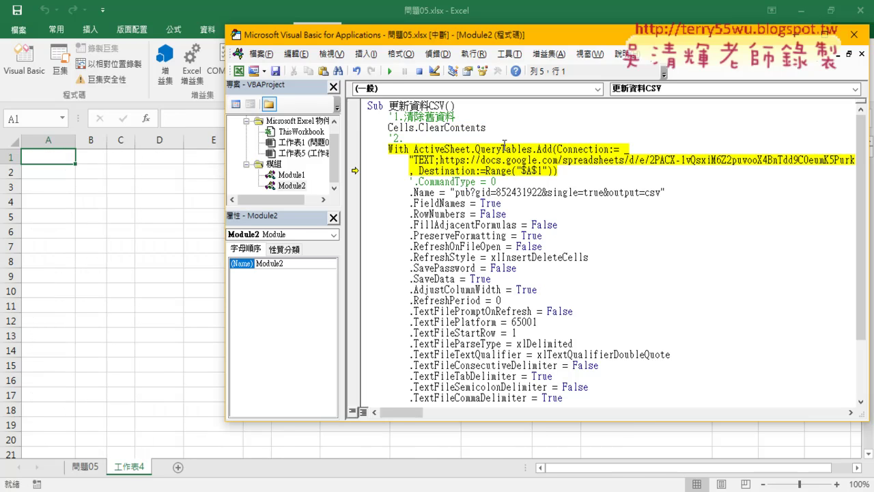
key(F8)
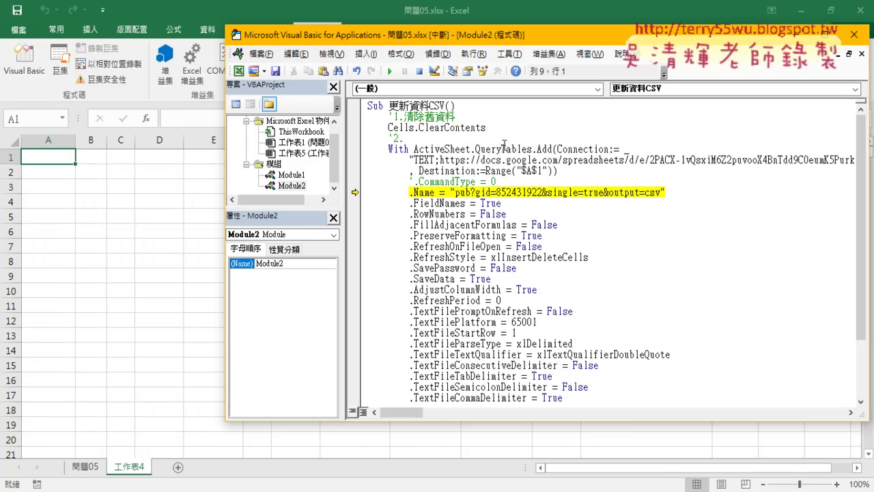
key(F8)
key(F8)
key(F8)
key(F8)
key(F8)
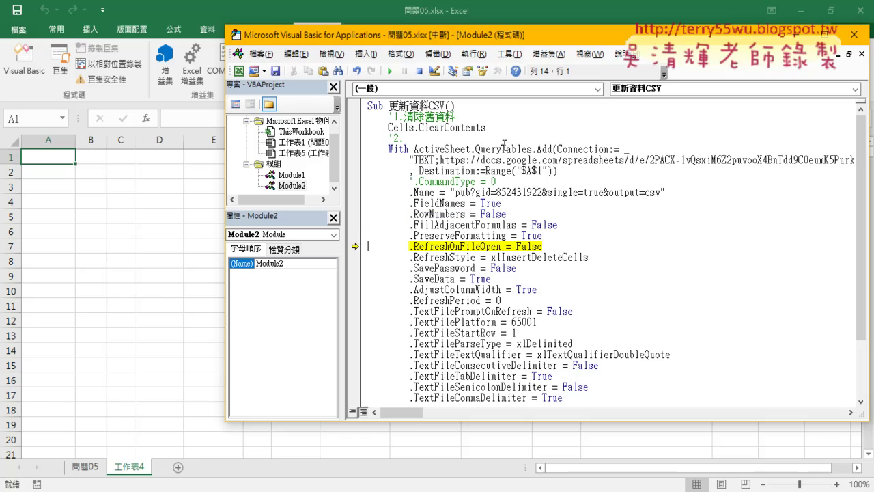
key(F8)
key(F8)
key(F8)
key(F8)
key(F8)
key(F8)
key(F8)
key(F8)
key(F8)
key(F8)
key(F8)
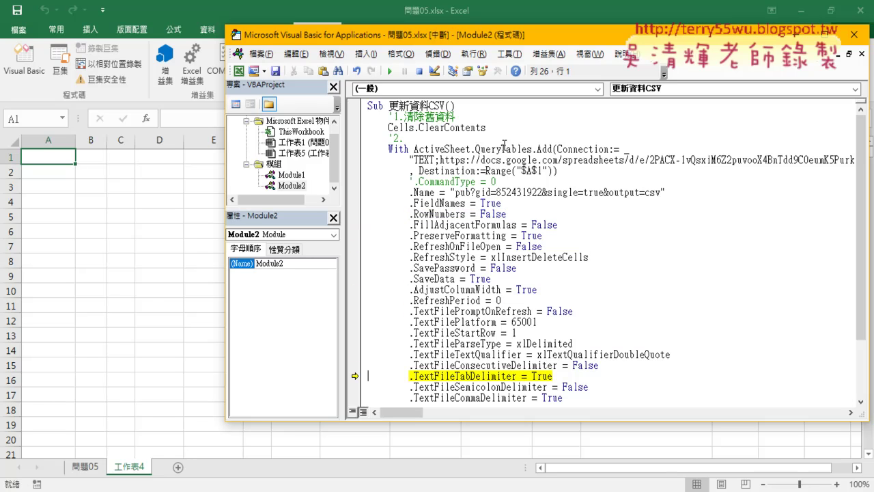
scroll(504, 145, down, 1)
scroll(499, 173, down, 2)
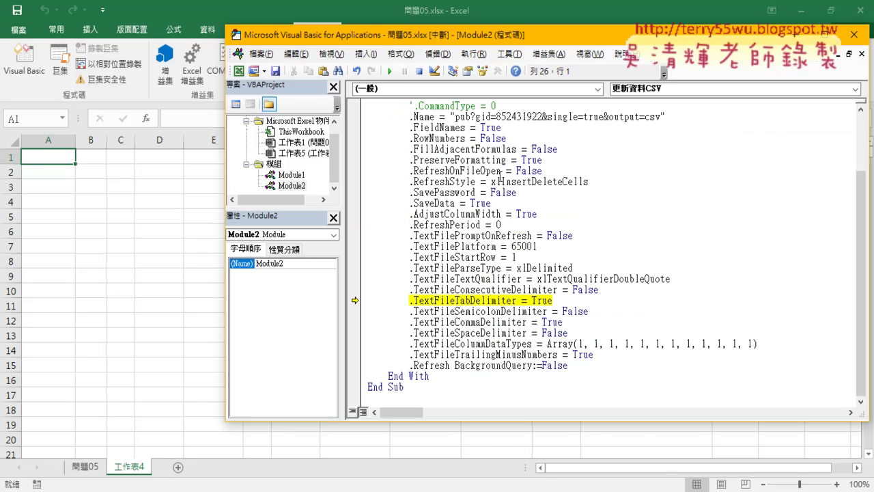
key(F8)
key(F8)
key(F8)
key(F8)
key(F8)
key(F8)
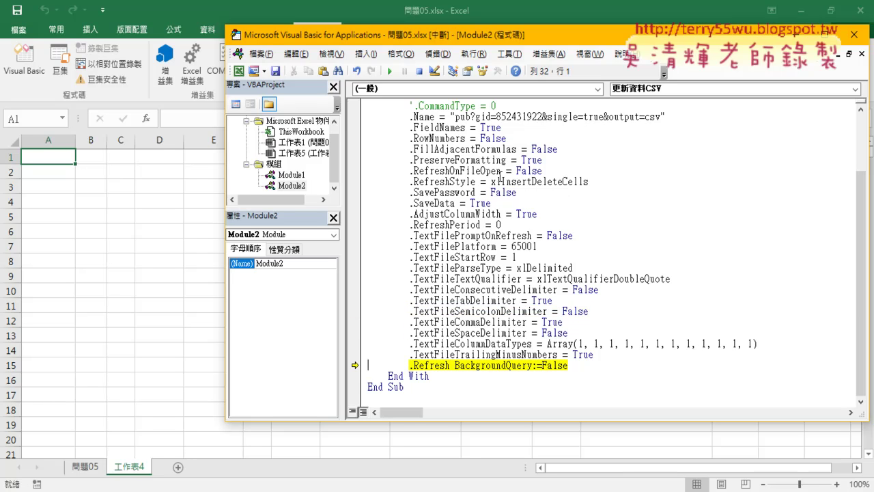
key(F8)
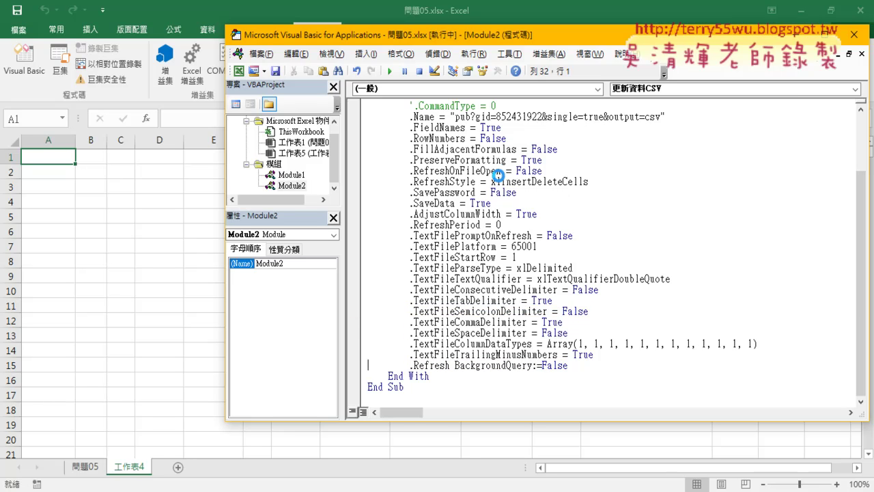